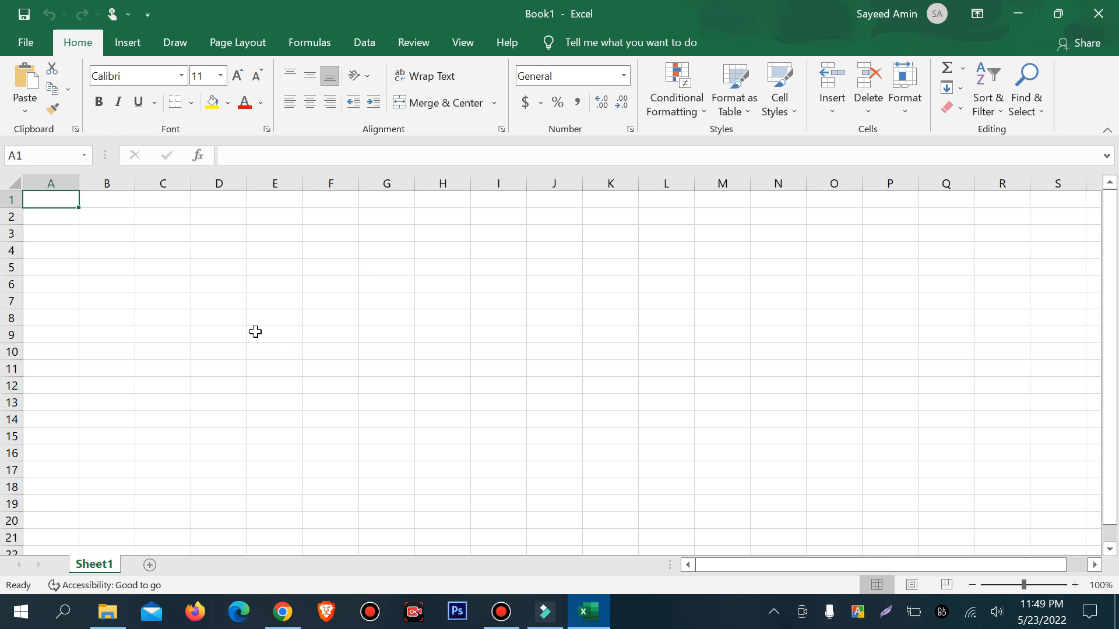
scroll(266, 320, "down", 2)
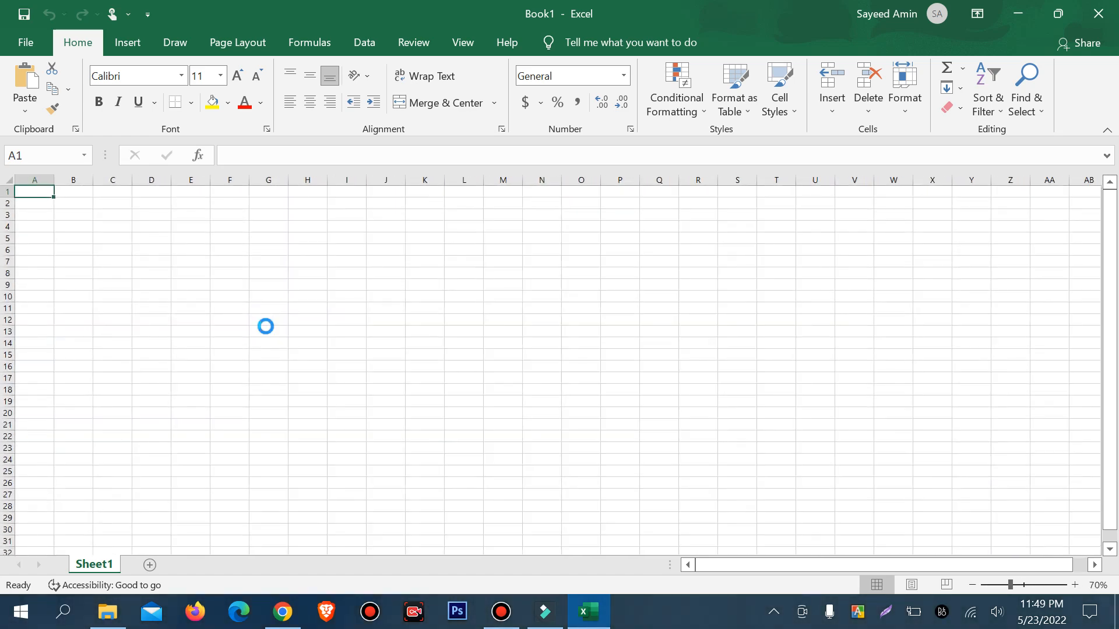
scroll(266, 321, "up", 7)
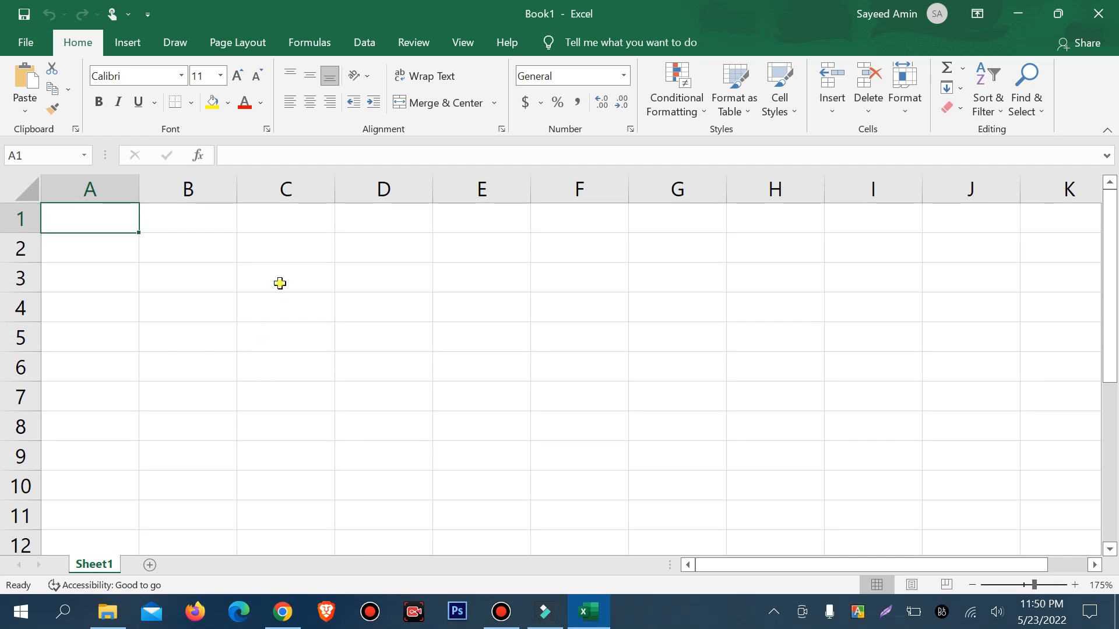
left_click(316, 389)
left_click_drag(136, 307, 361, 299)
left_click(360, 299)
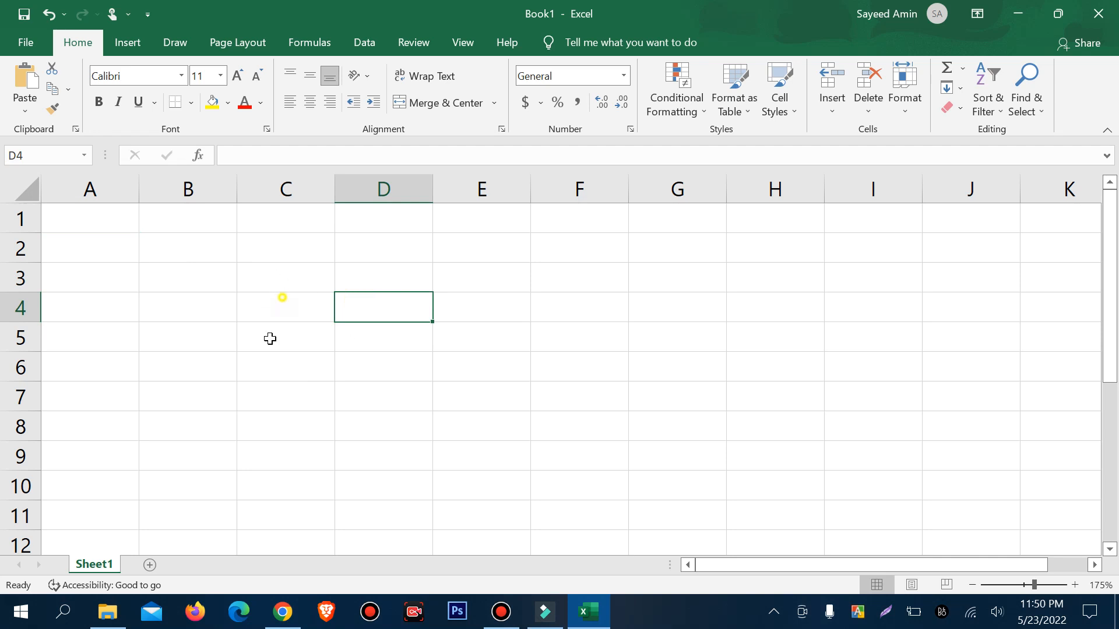
left_click_drag(284, 302, 538, 484)
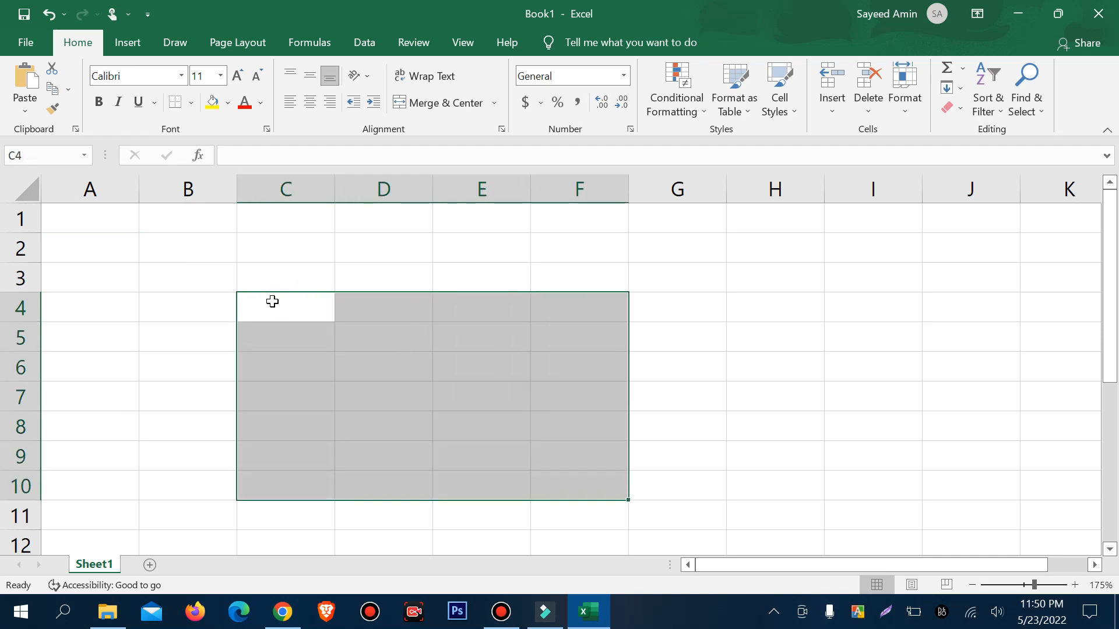
left_click(272, 301)
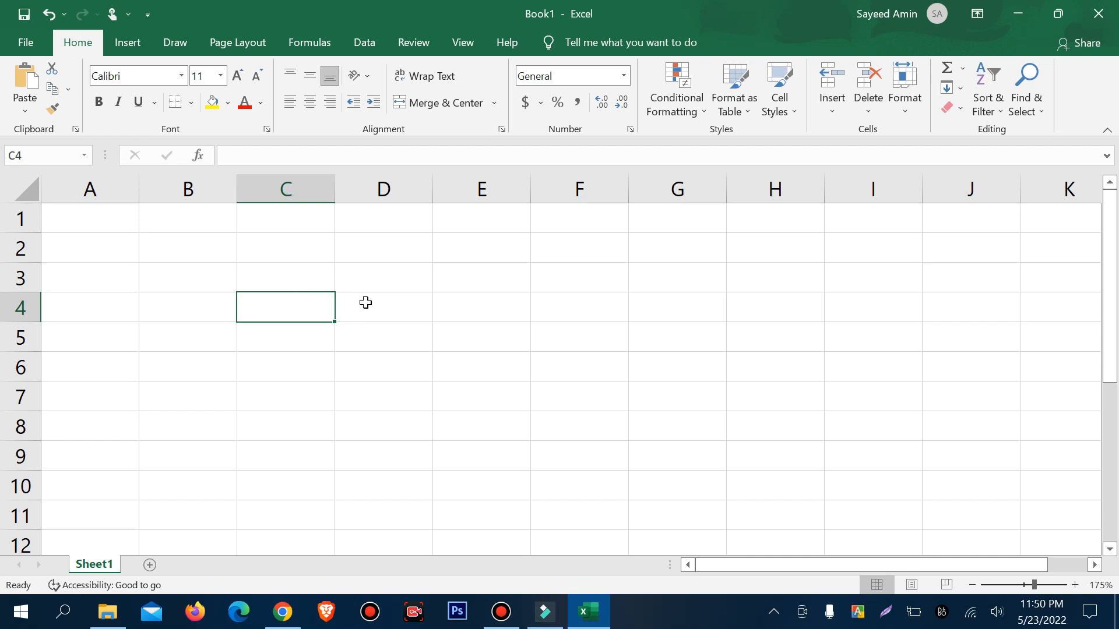
left_click(393, 274)
left_click(417, 374)
left_click(270, 314)
left_click(301, 371)
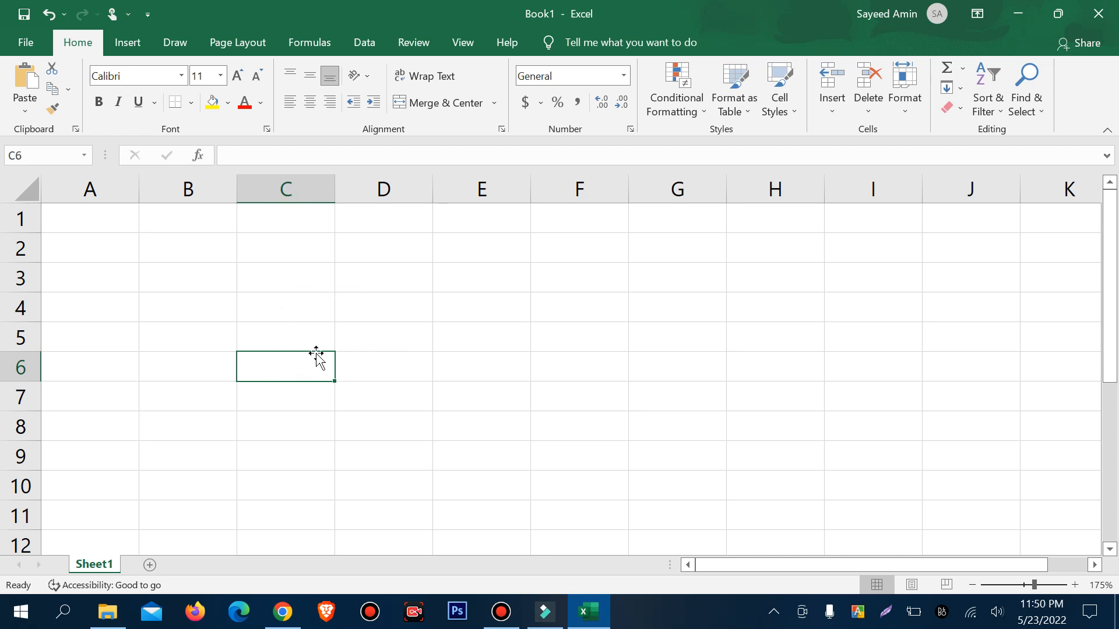
- Enter the text "How to" in cell B2
left_click(188, 255)
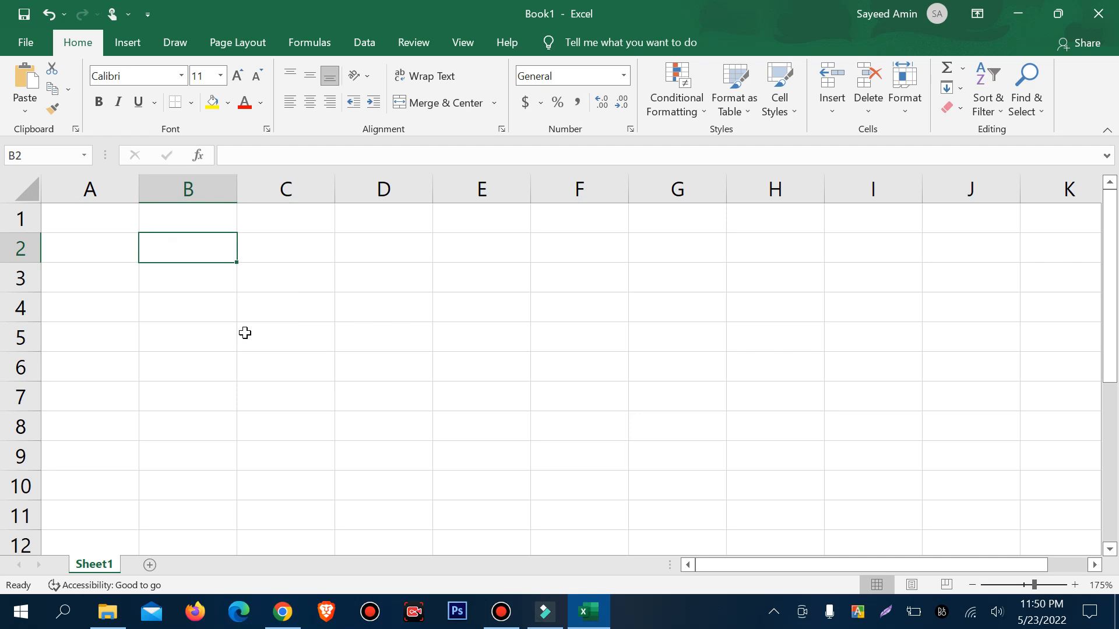
type("How to")
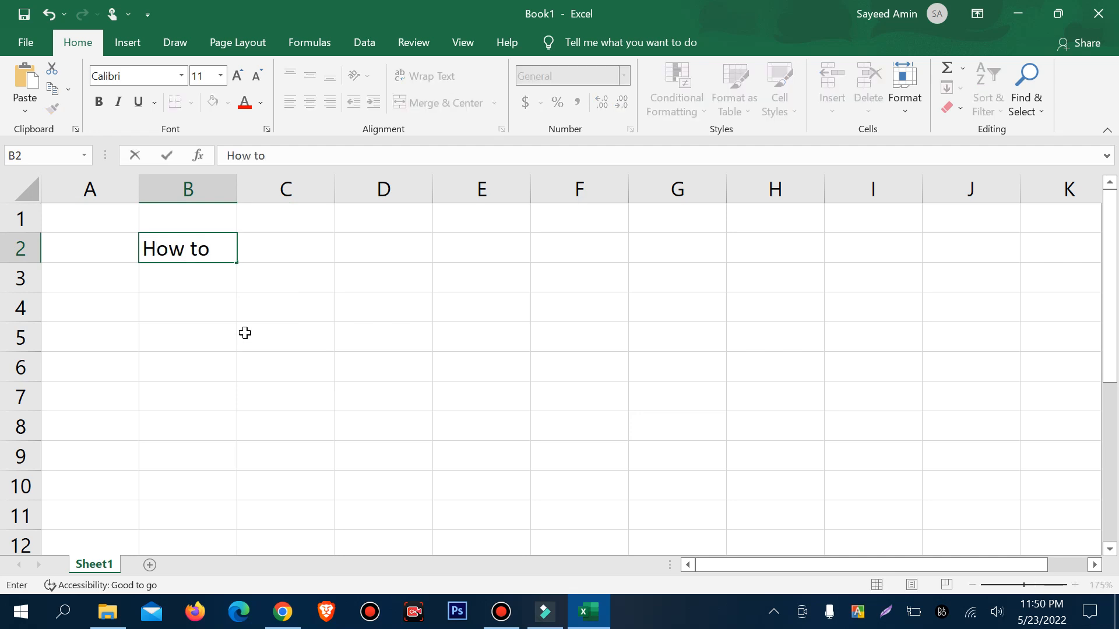
left_click(330, 383)
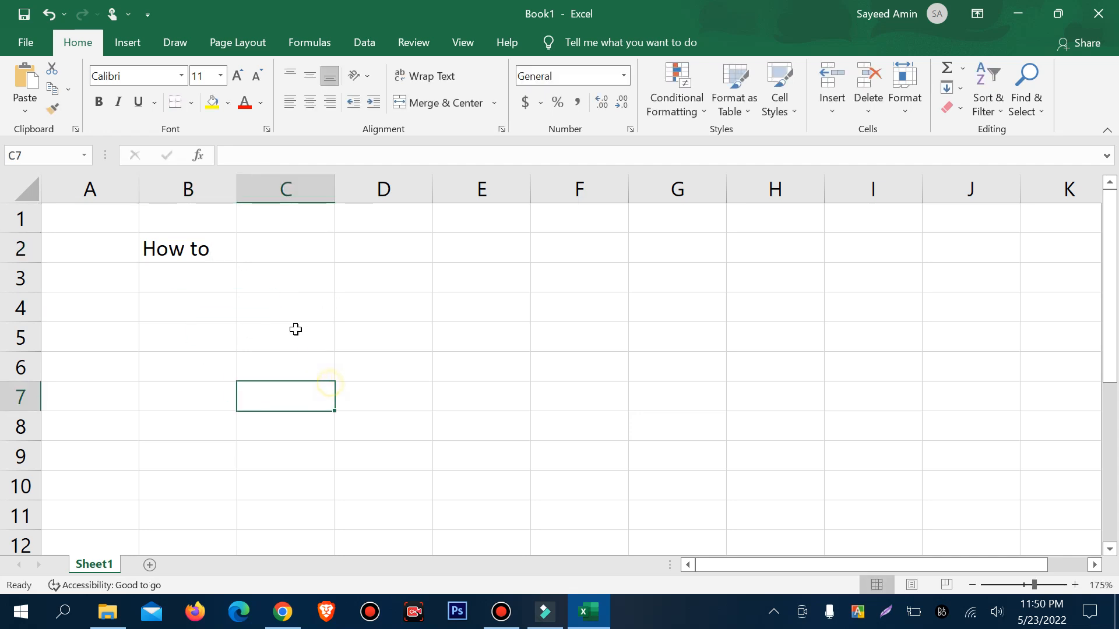
- Check the print preview of the active sheet and return to the worksheet
left_click(102, 218)
left_click_drag(119, 225, 140, 242)
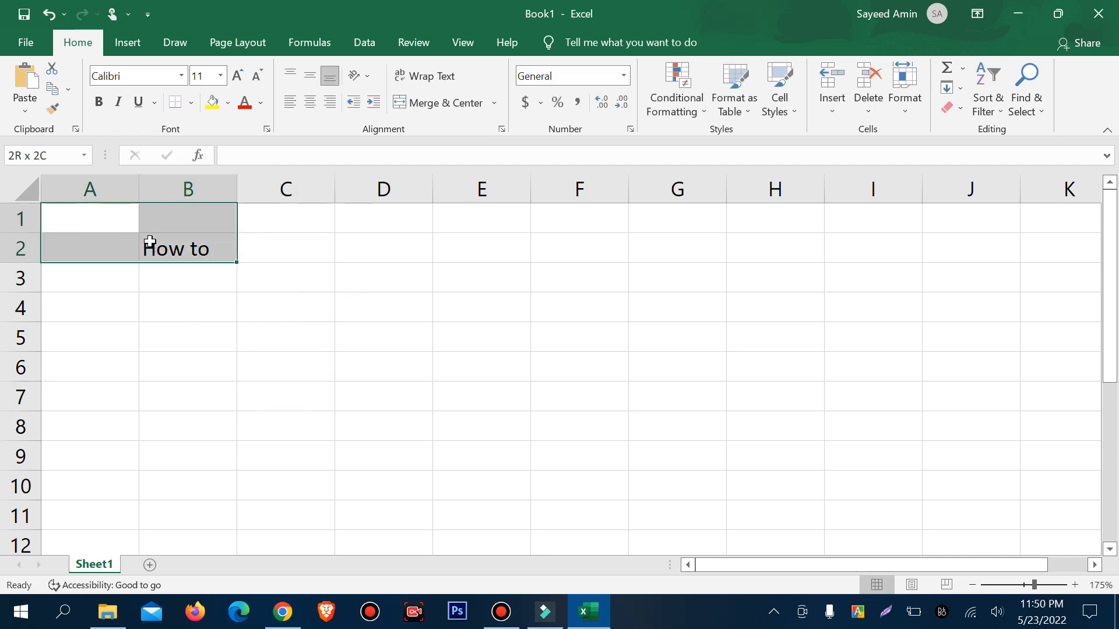
left_click(201, 252)
left_click(25, 43)
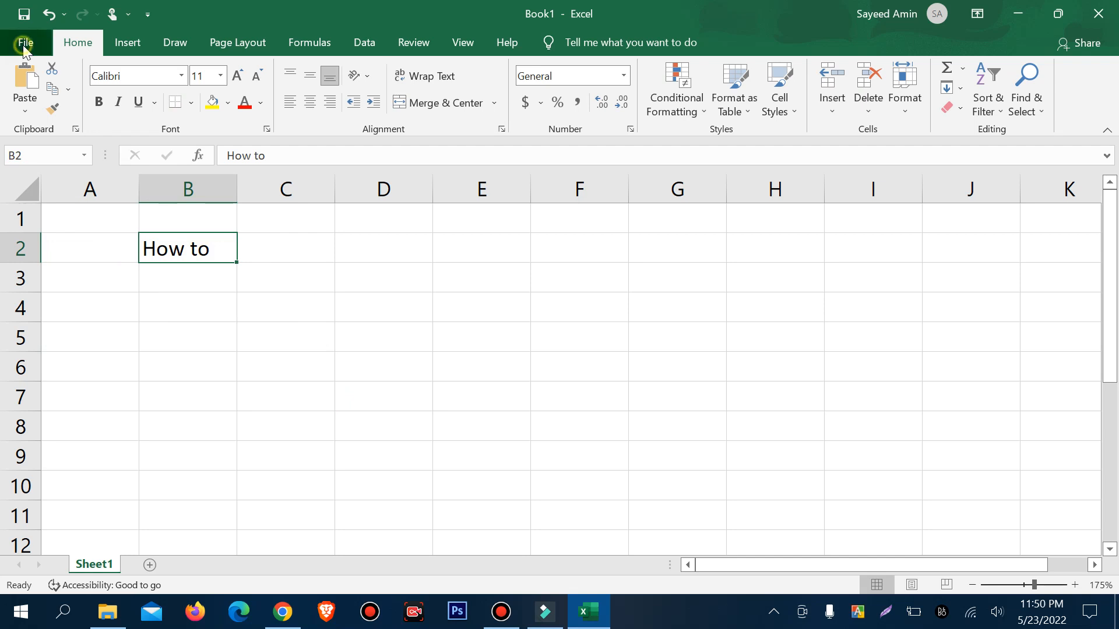
left_click(71, 352)
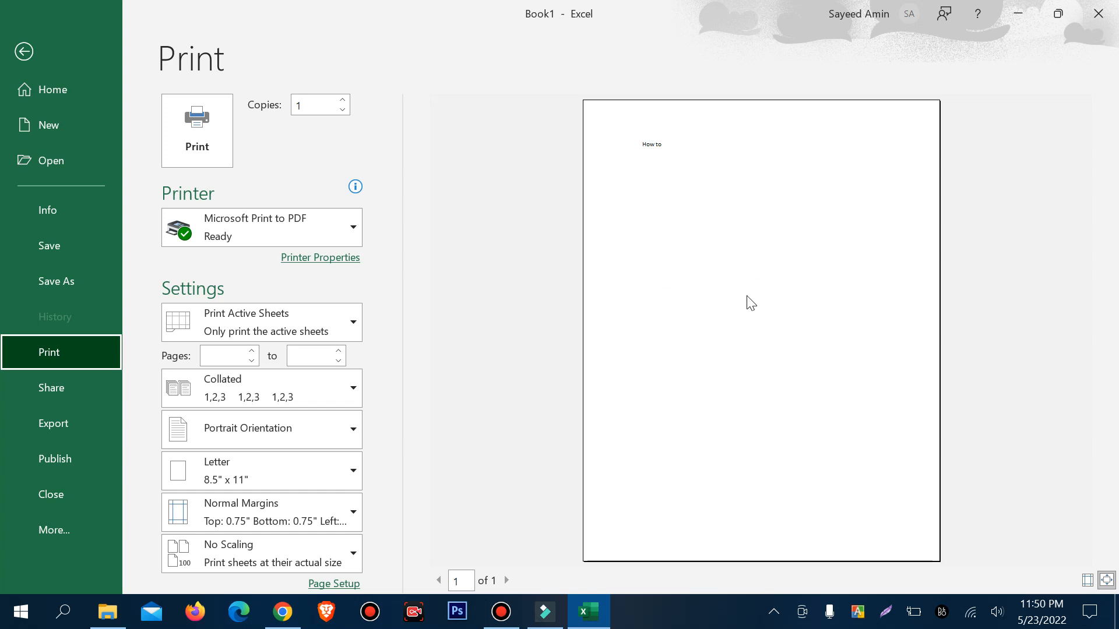
left_click(24, 52)
left_click(427, 344)
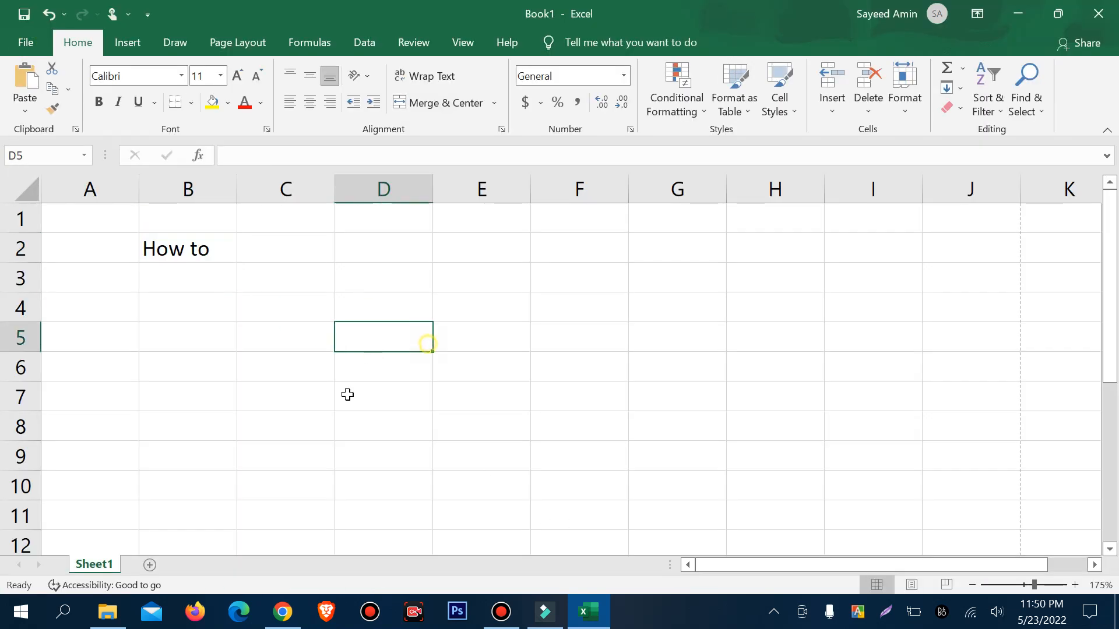
- Hide the worksheet's gridlines, check the blank cell area, and turn the gridlines back on
left_click(382, 312)
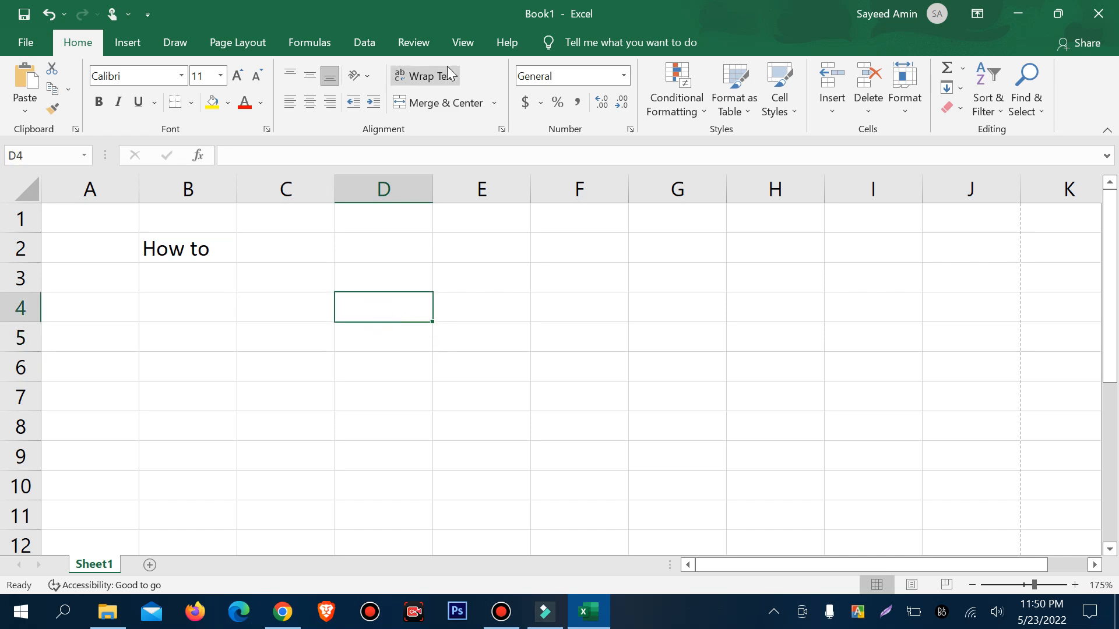
left_click(477, 55)
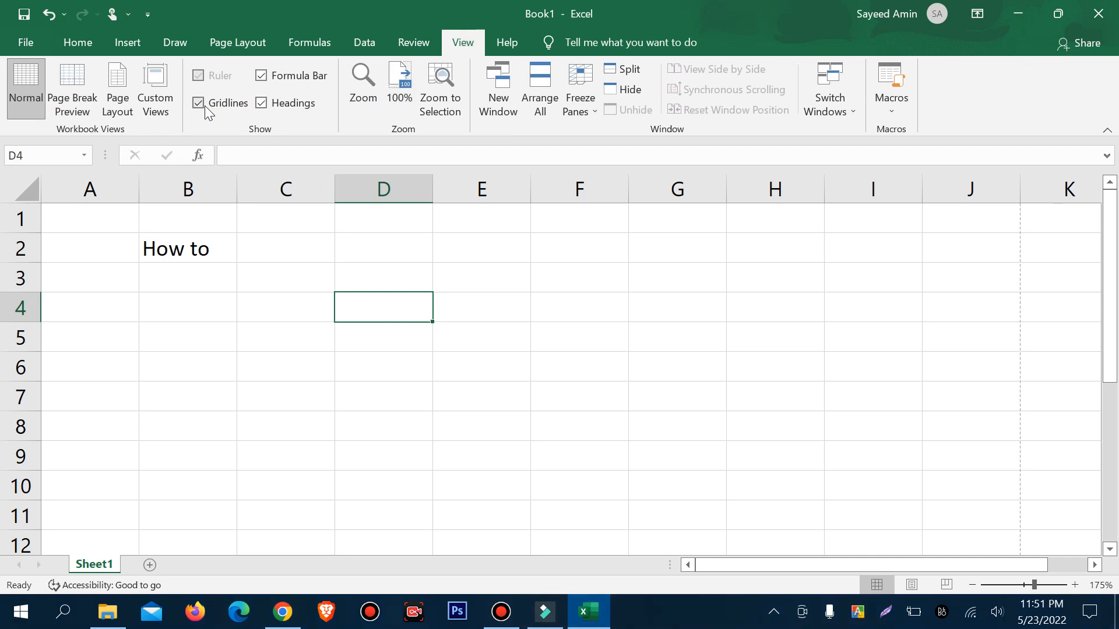
left_click(209, 105)
left_click(290, 297)
left_click_drag(330, 286, 612, 562)
scroll(545, 413, "up", 1)
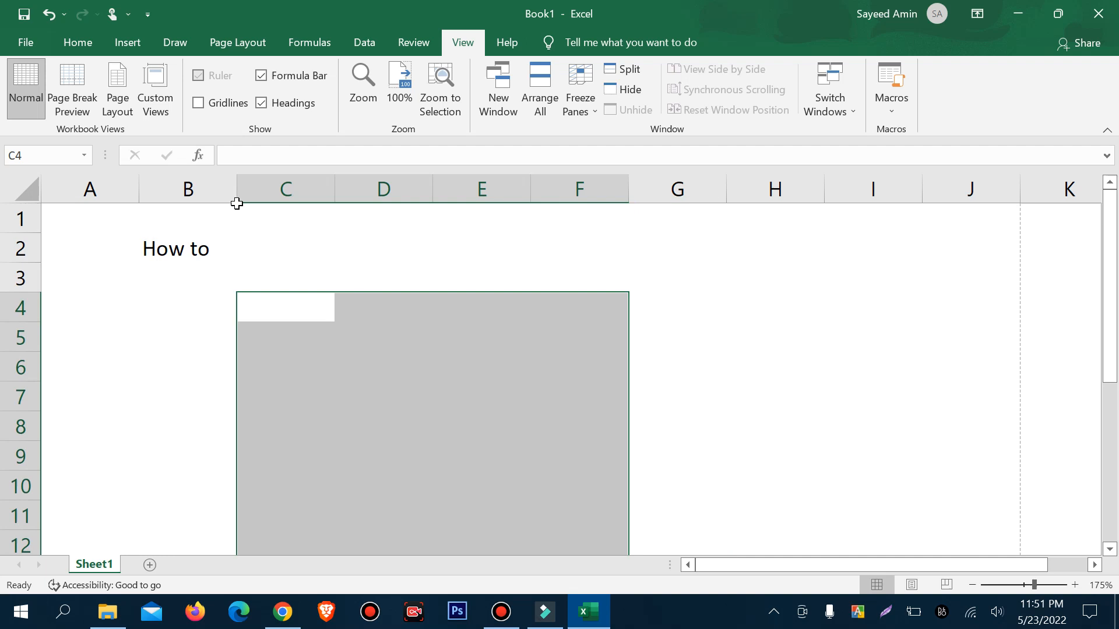
left_click(215, 252)
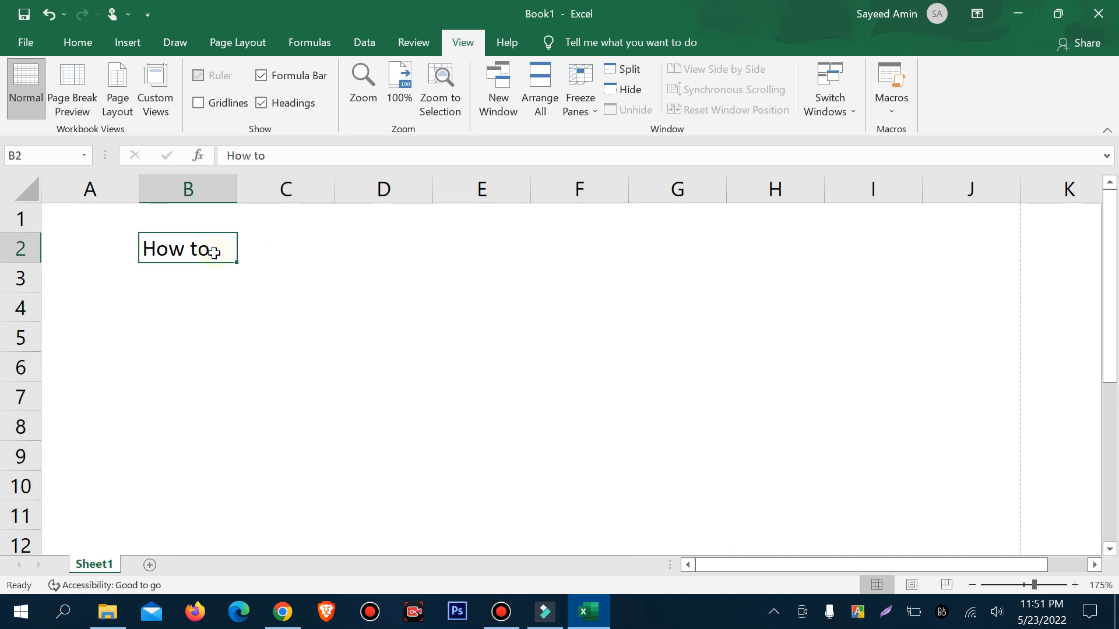
left_click(198, 103)
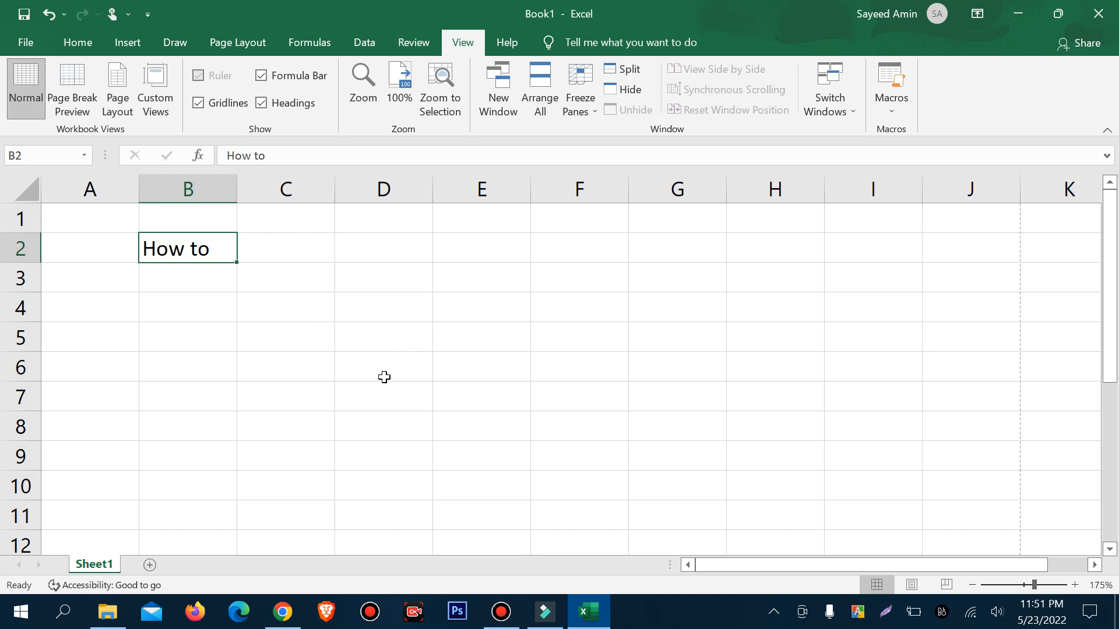
left_click_drag(303, 250, 467, 370)
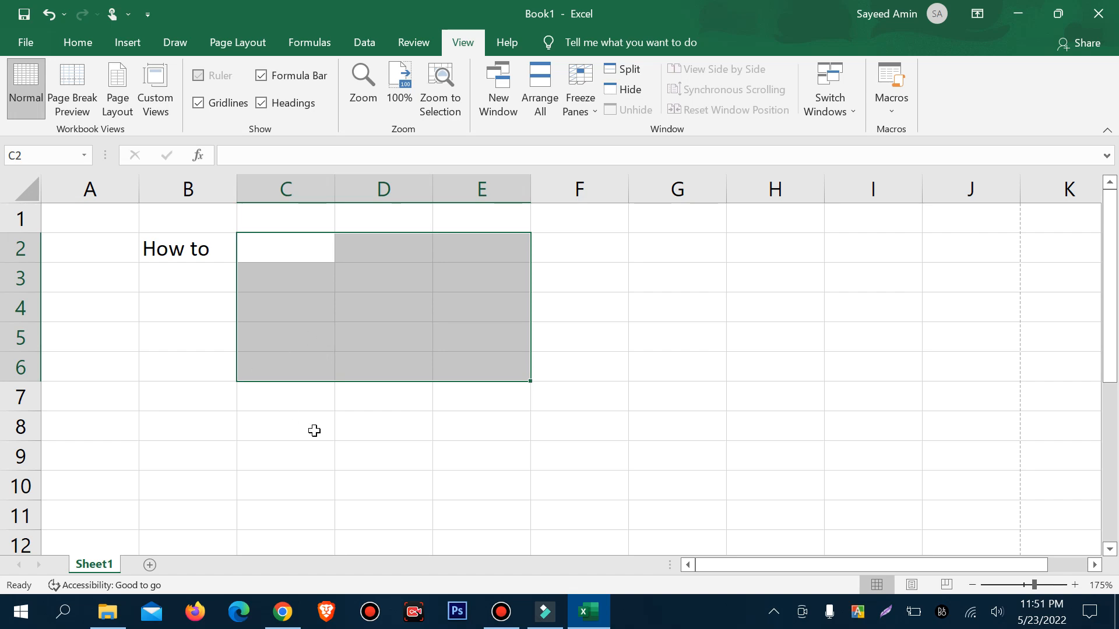
scroll(315, 422, "down", 6)
scroll(326, 398, "down", 3)
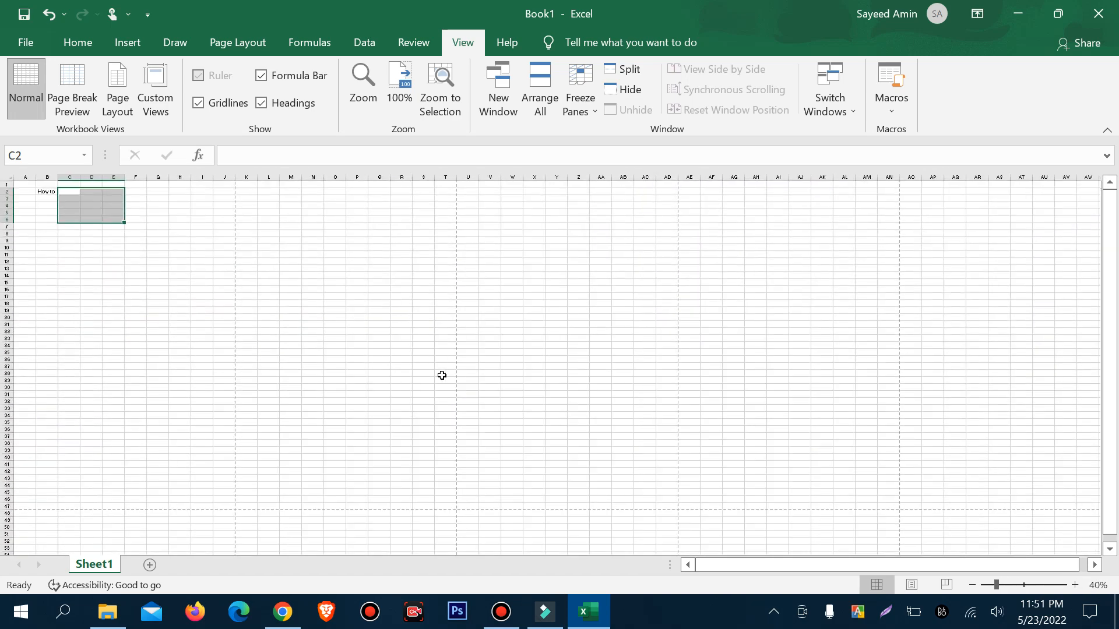
scroll(441, 377, "up", 10)
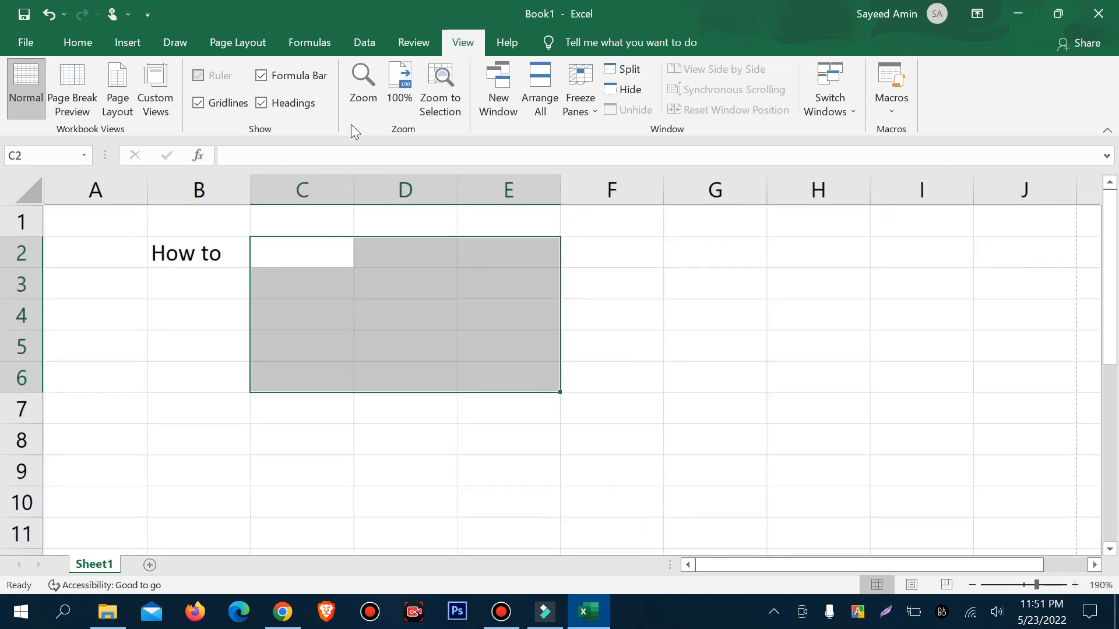
scroll(462, 269, "down", 3)
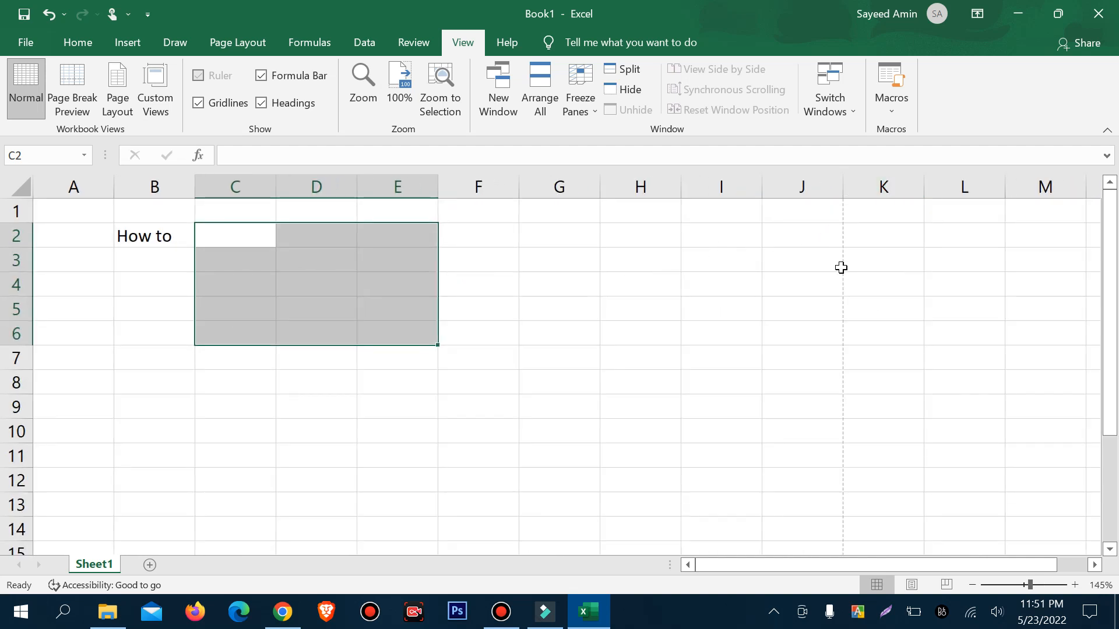
left_click_drag(830, 214, 869, 533)
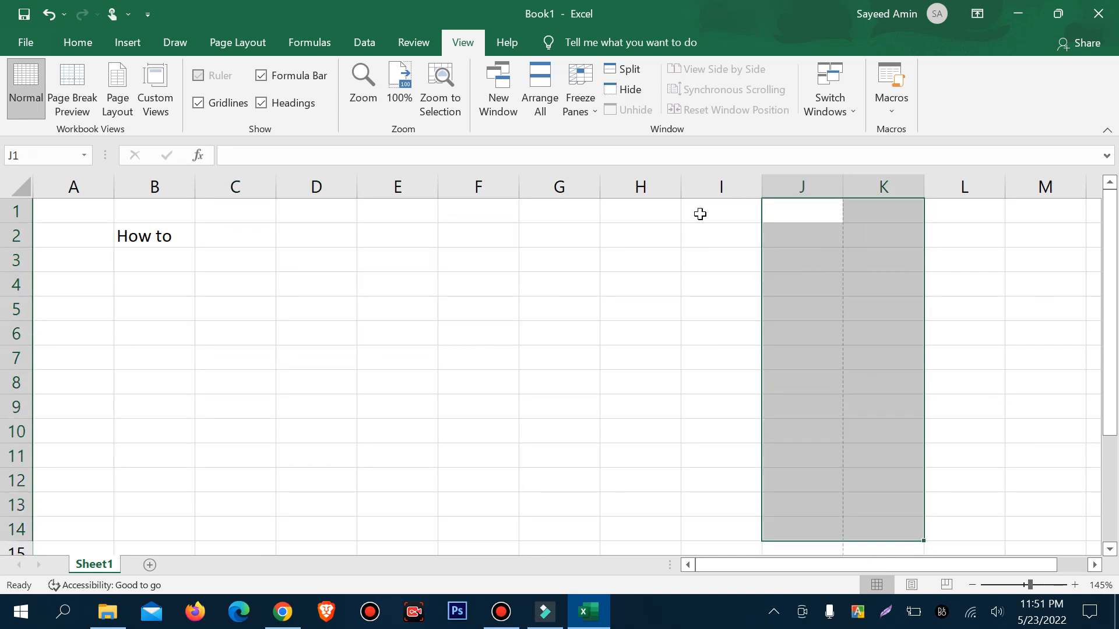
- Set the sheet's paper size to A4
left_click(221, 47)
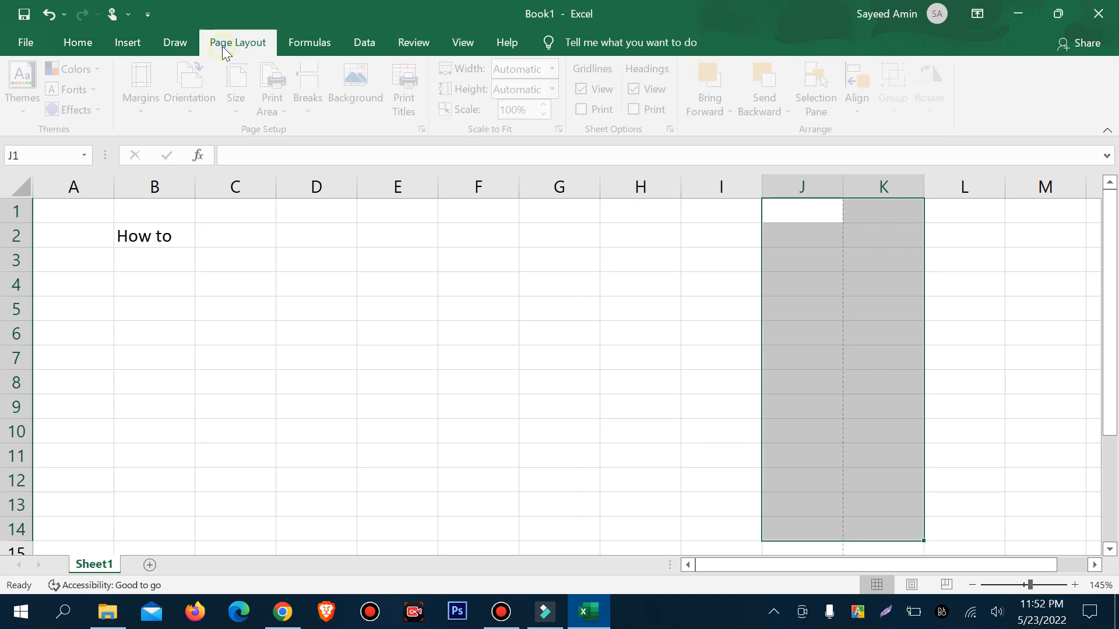
left_click(240, 93)
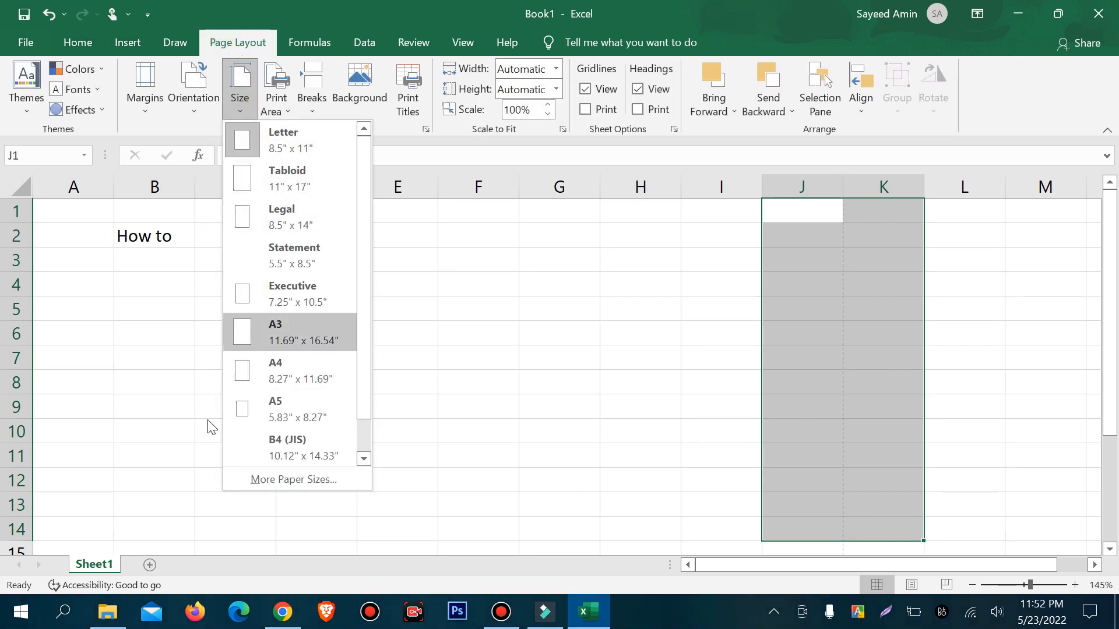
left_click(275, 373)
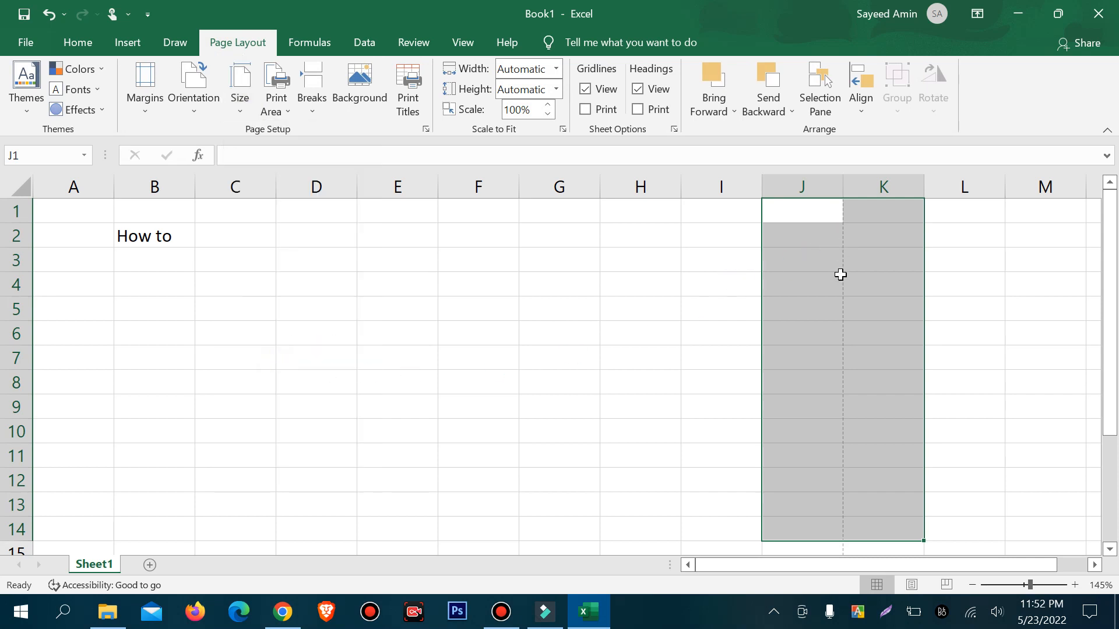
- Examine the dashed page boundaries across the sheet, highlighting the cells that make up individual A4 pages
left_click(797, 278)
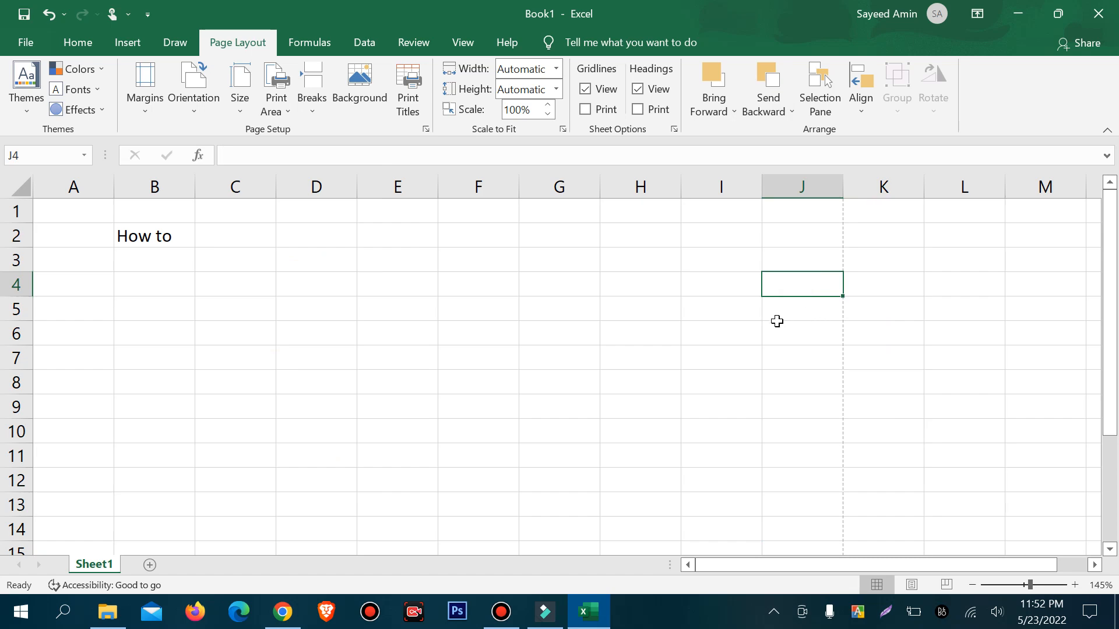
scroll(672, 357, "down", 7)
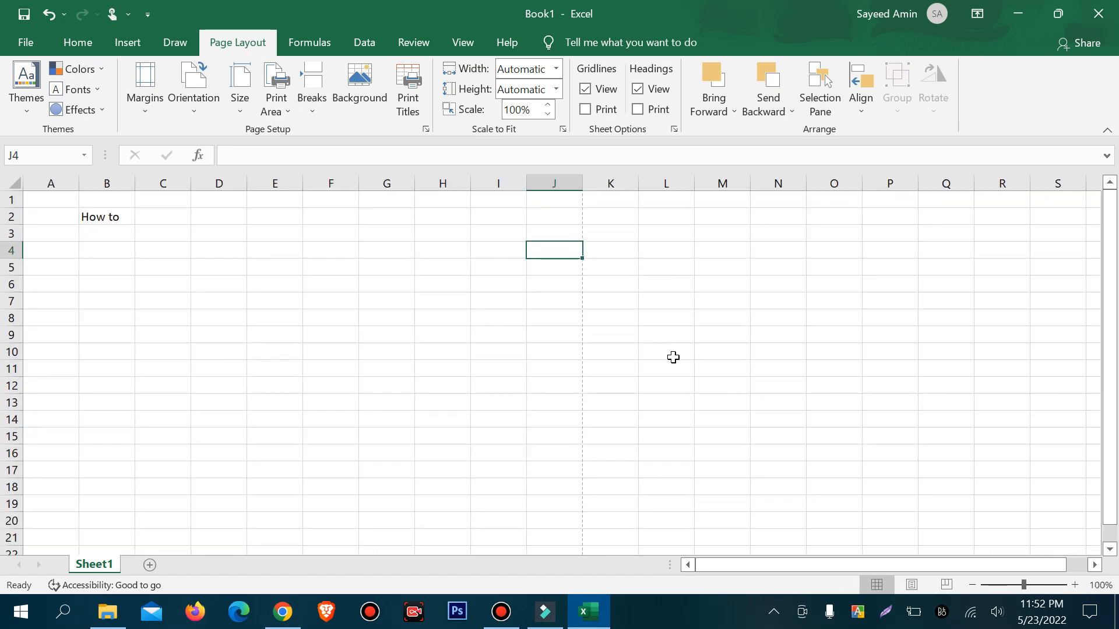
scroll(674, 358, "down", 2)
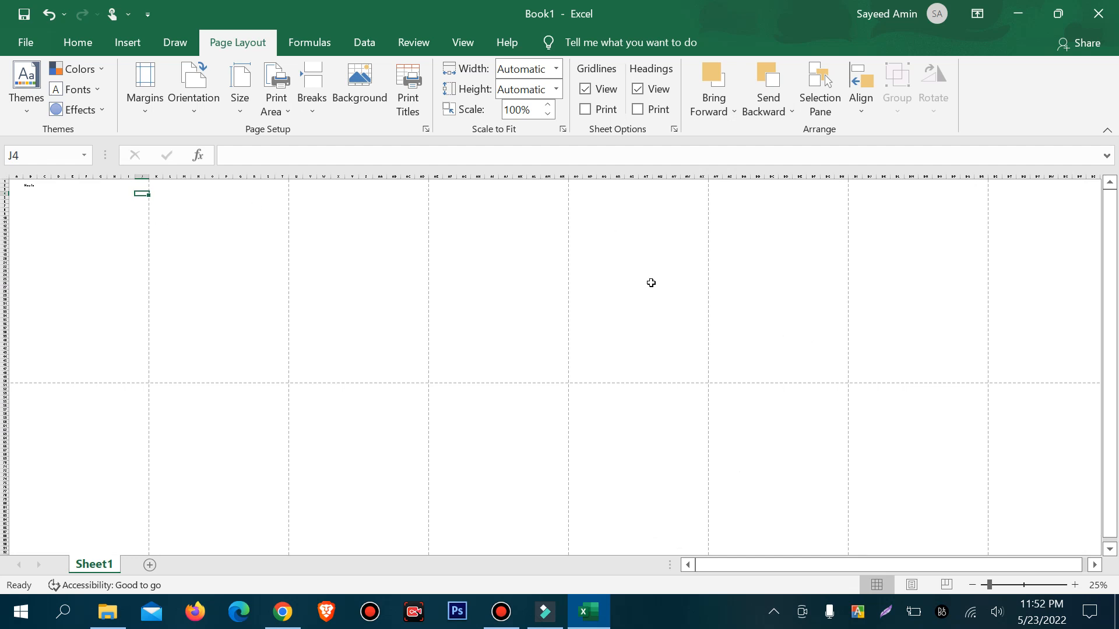
left_click_drag(145, 376, 75, 176)
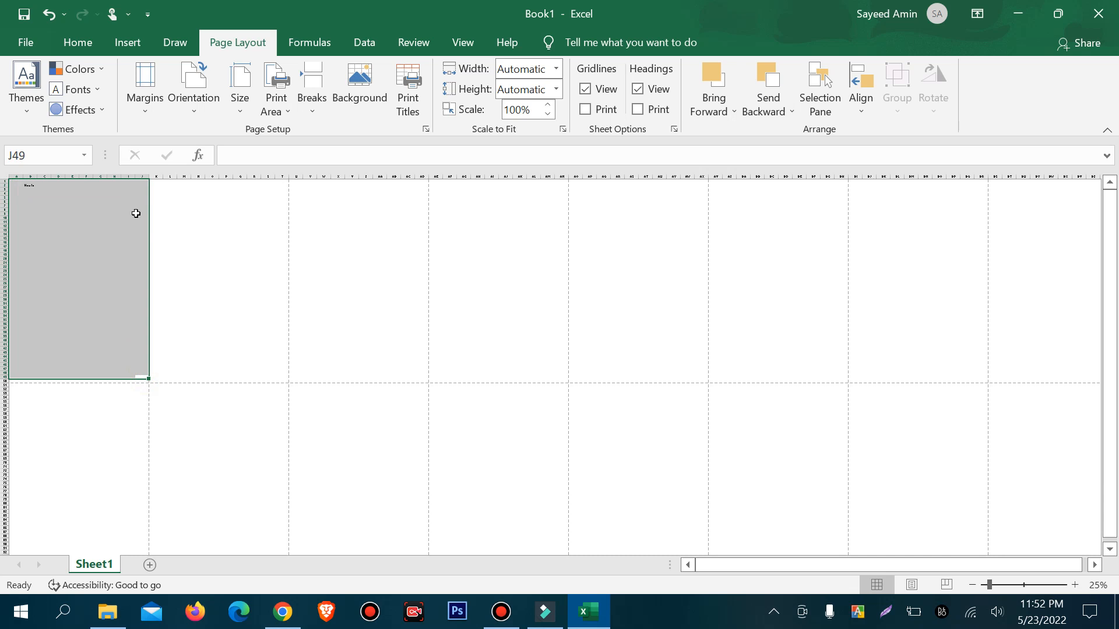
left_click(113, 260)
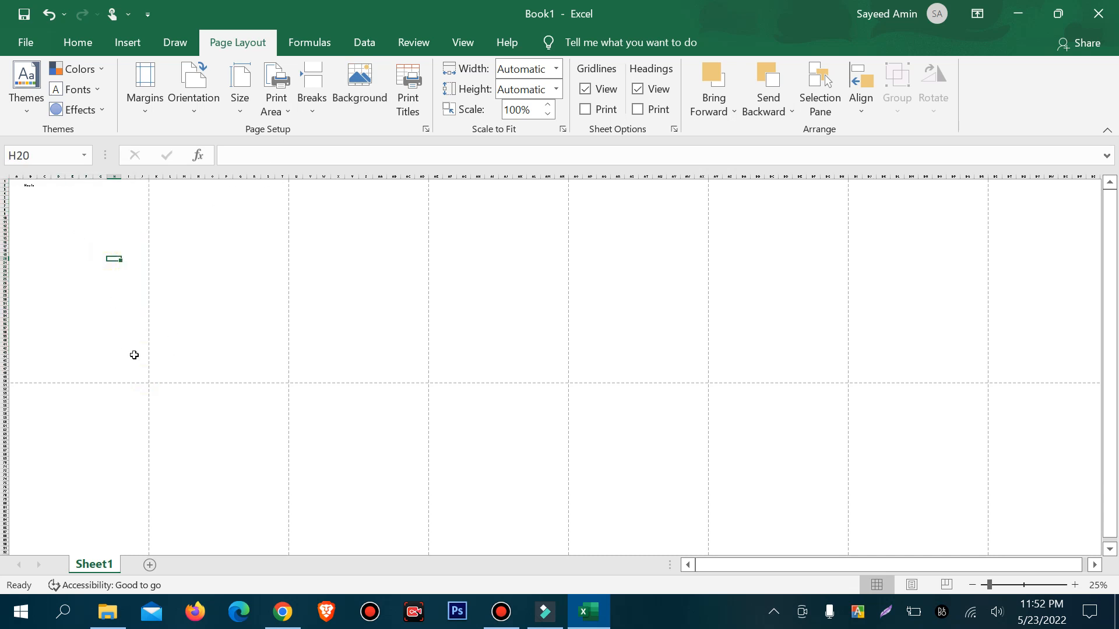
left_click_drag(287, 379, 153, 184)
left_click(143, 374)
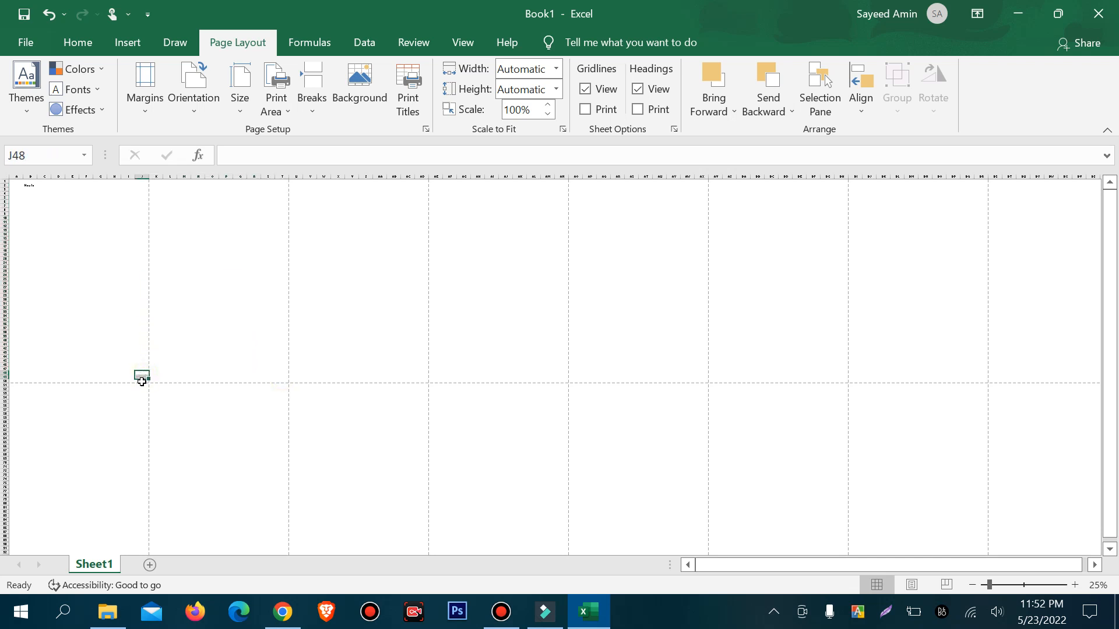
left_click_drag(15, 185, 146, 381)
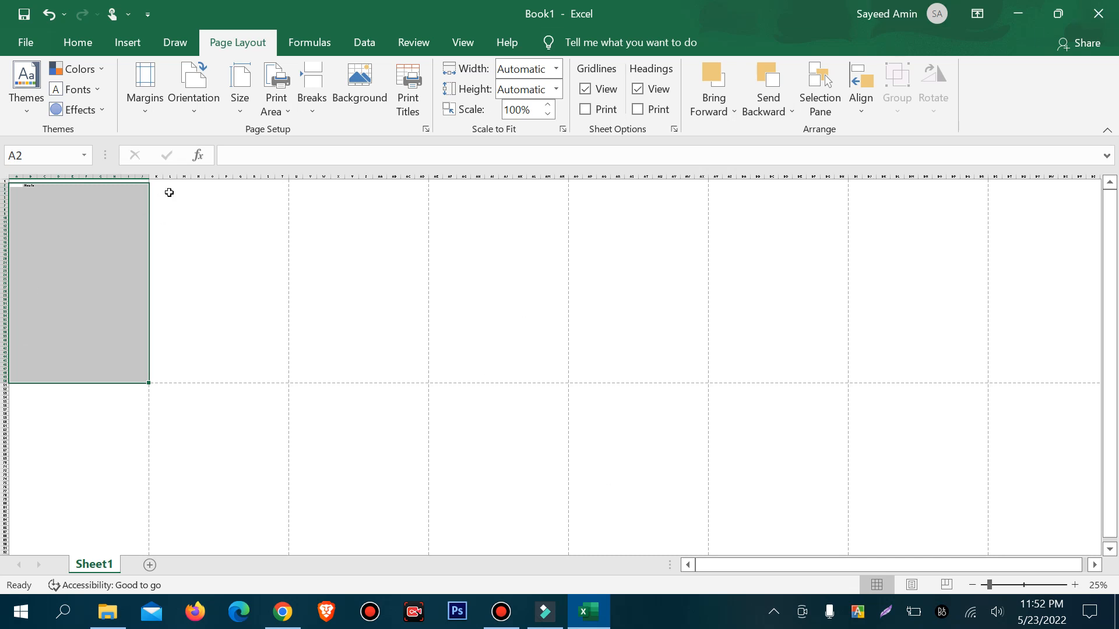
left_click(158, 255)
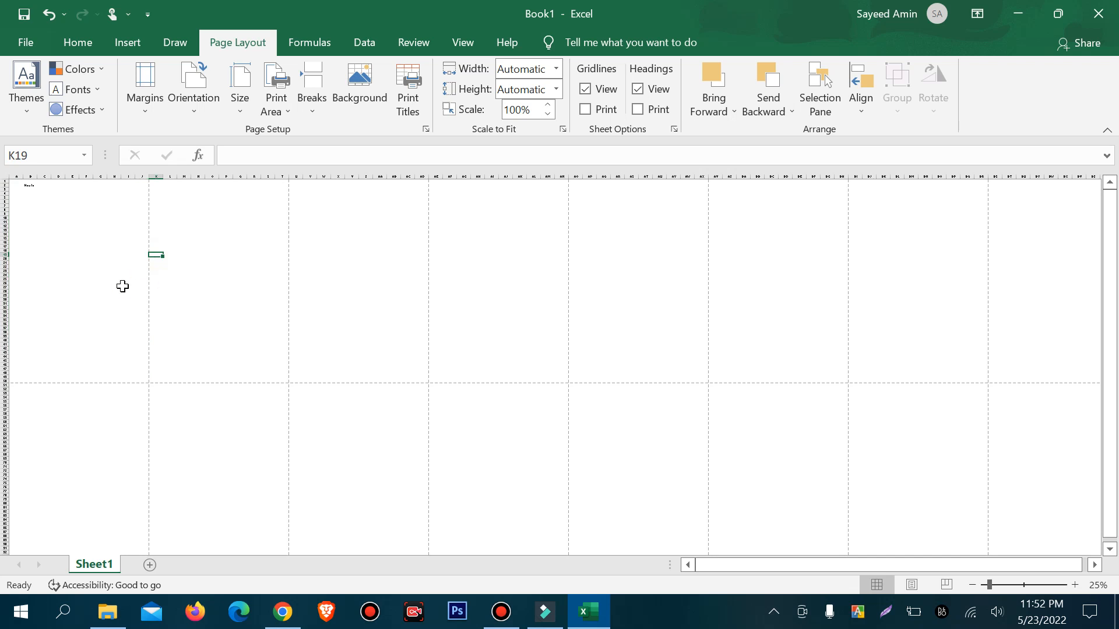
scroll(122, 286, "up", 7)
scroll(318, 327, "up", 1)
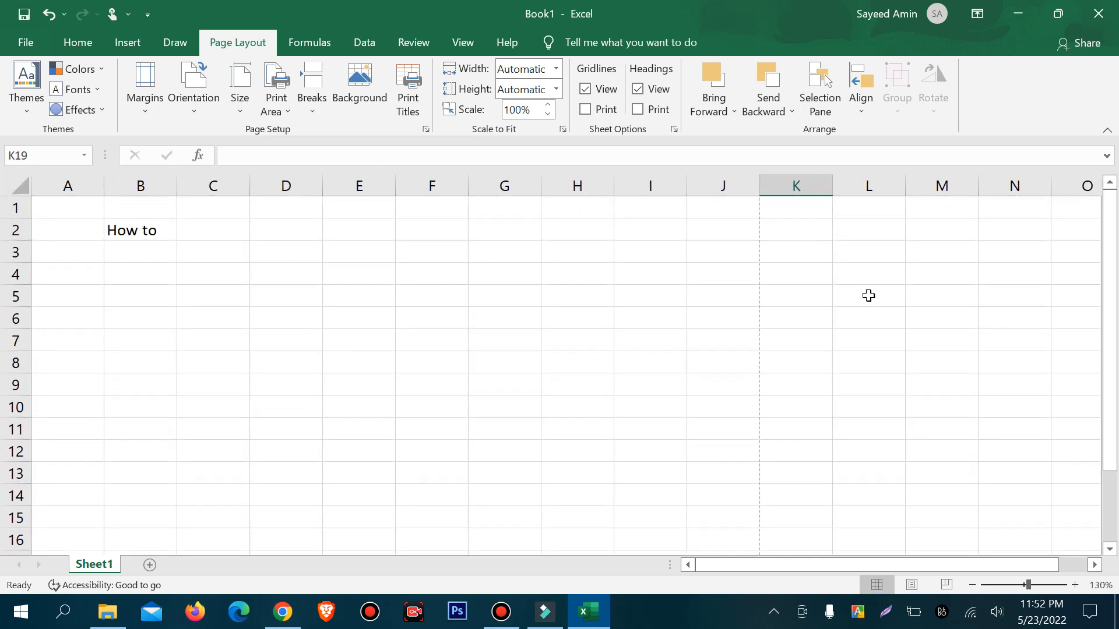
- Examine the dashed page boundaries beside column J and below row 50
left_click(743, 205)
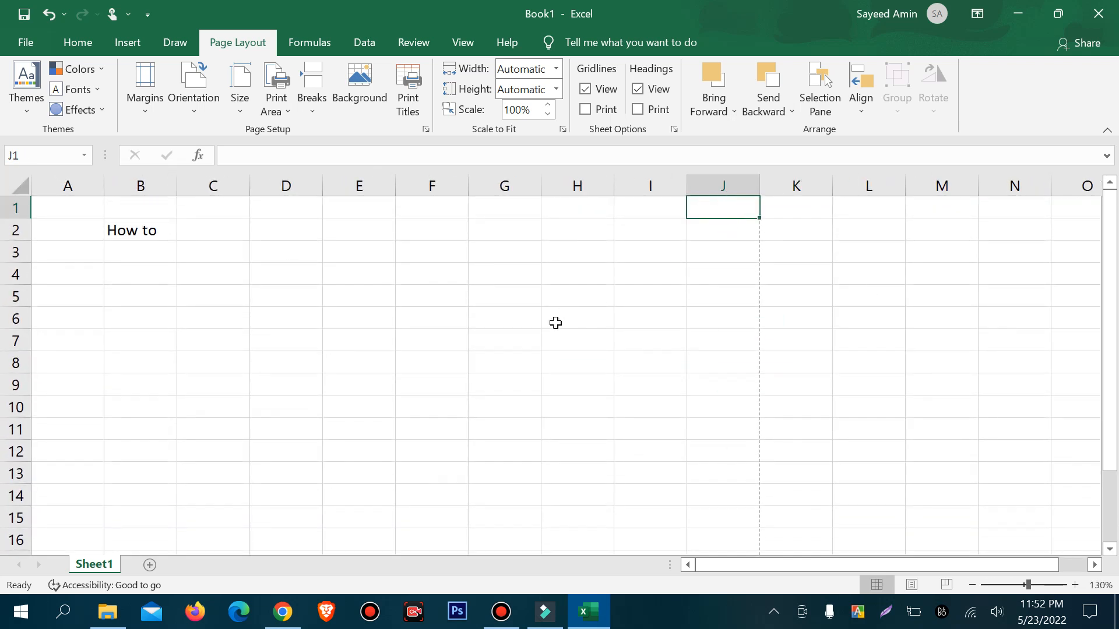
scroll(248, 392, "down", 20)
scroll(249, 392, "down", 8)
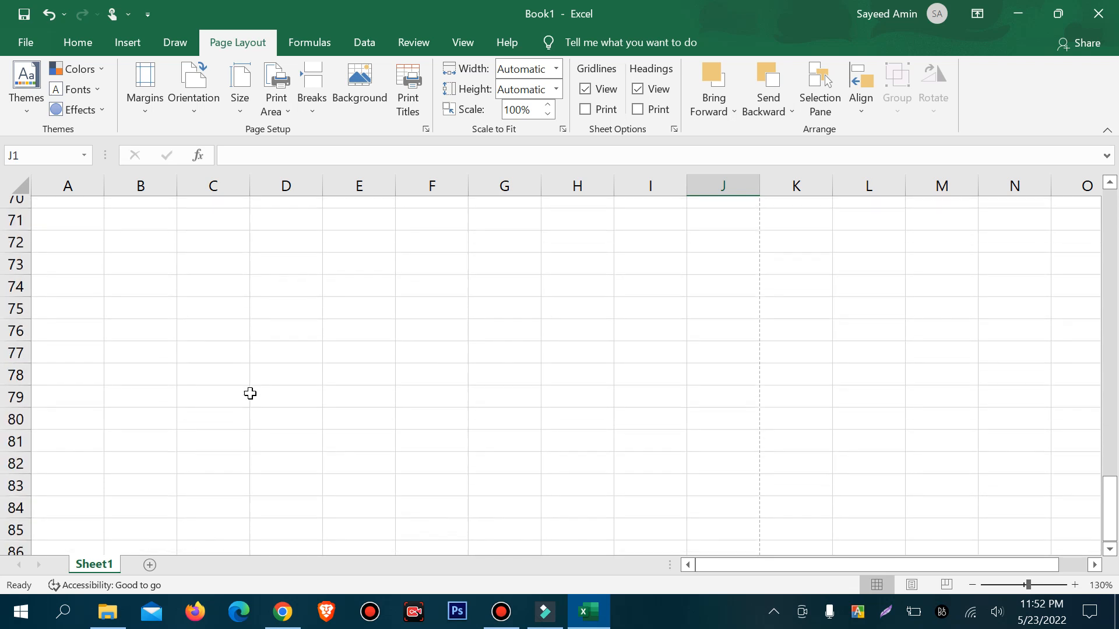
scroll(263, 380, "up", 8)
scroll(263, 380, "up", 7)
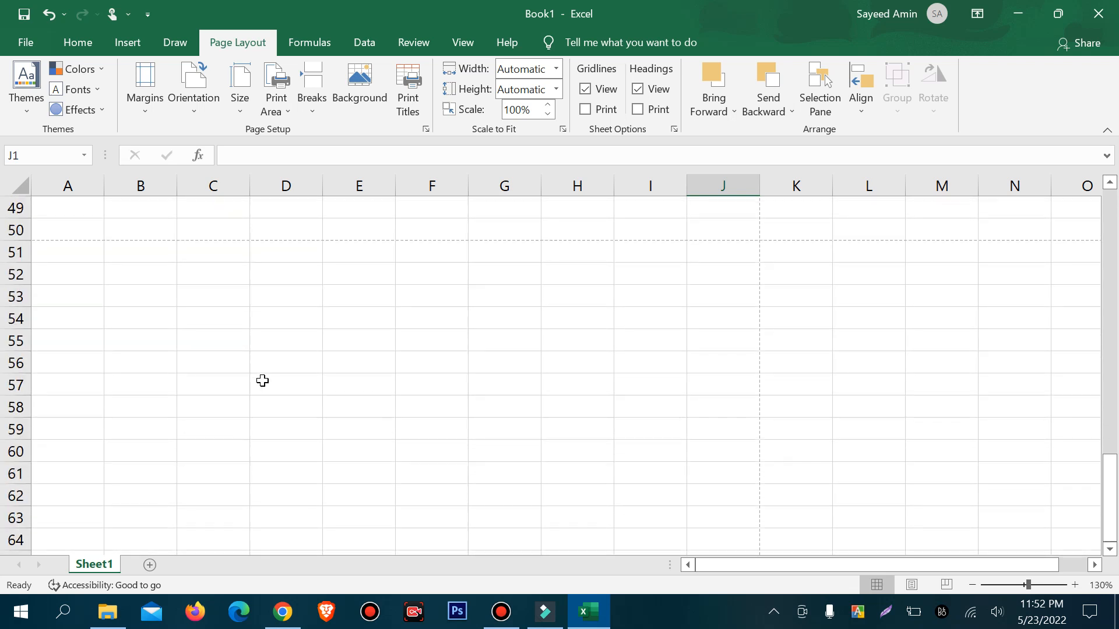
scroll(443, 418, "up", 11)
scroll(443, 417, "up", 6)
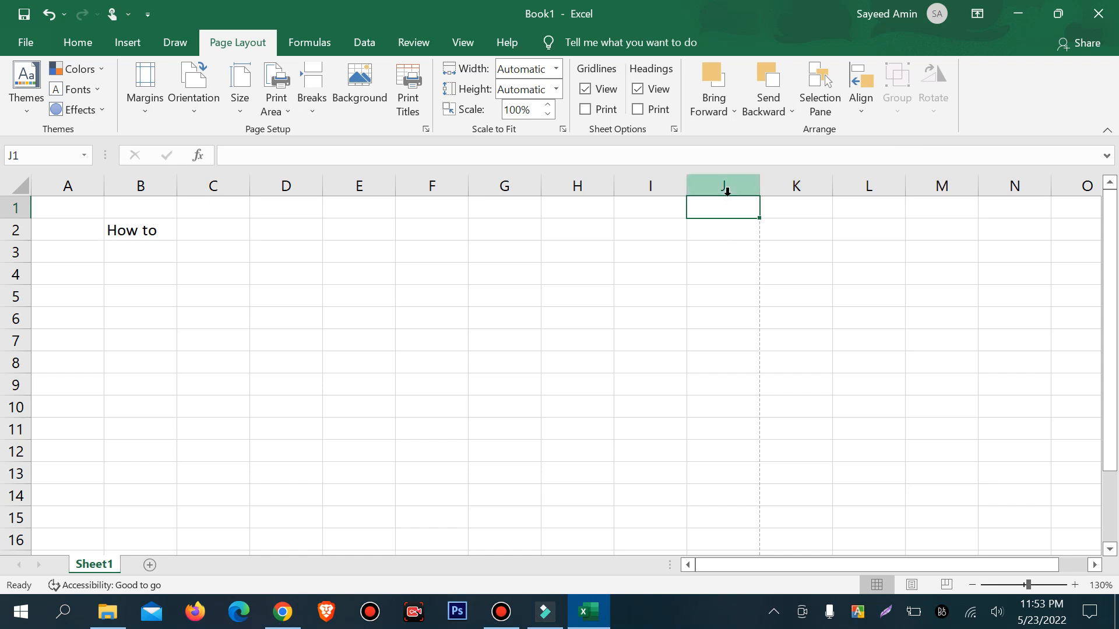
- Merge and center cells A1:J2 across the page width for the heading
left_click(352, 203)
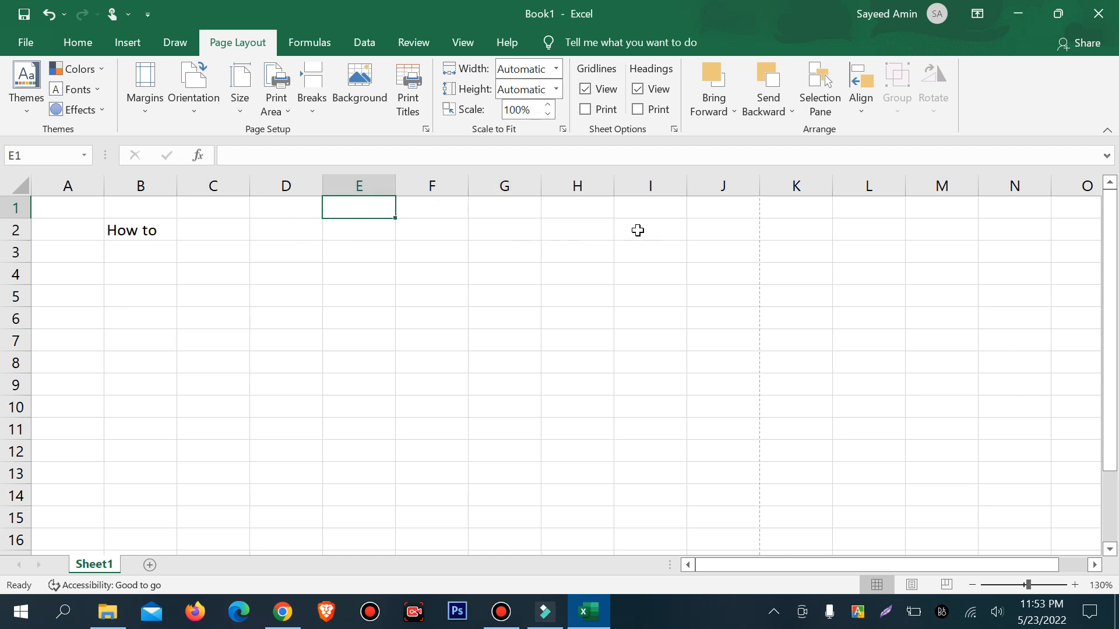
left_click_drag(715, 235, 62, 199)
left_click(79, 43)
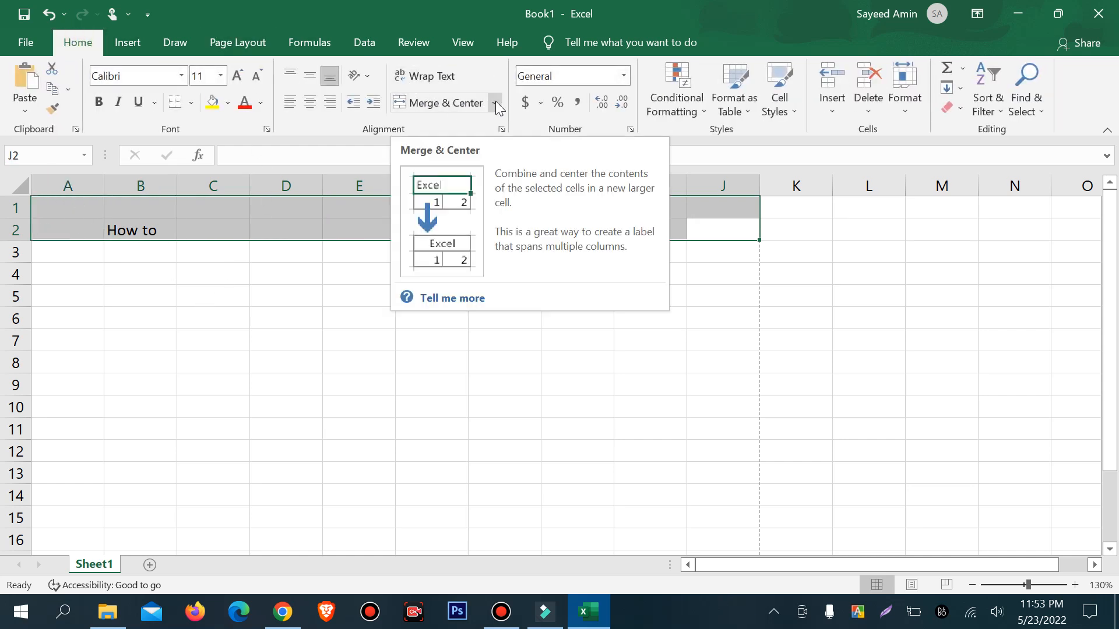
left_click(495, 103)
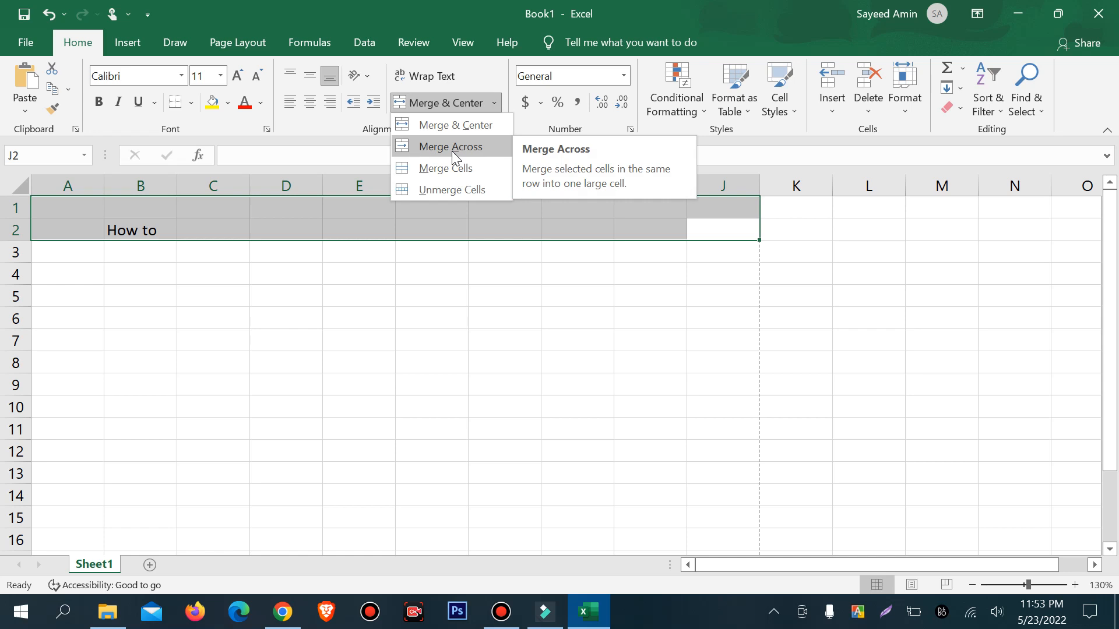
left_click(452, 129)
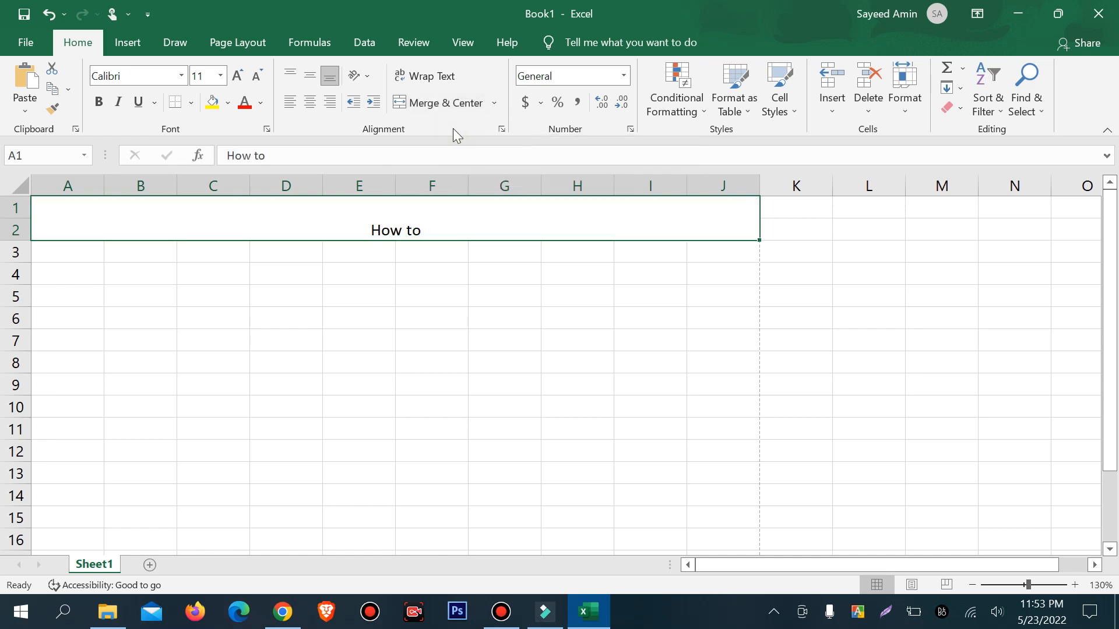
- Make row 2 more than twice as tall to give the merged heading cell more room
left_click(411, 344)
left_click(397, 228)
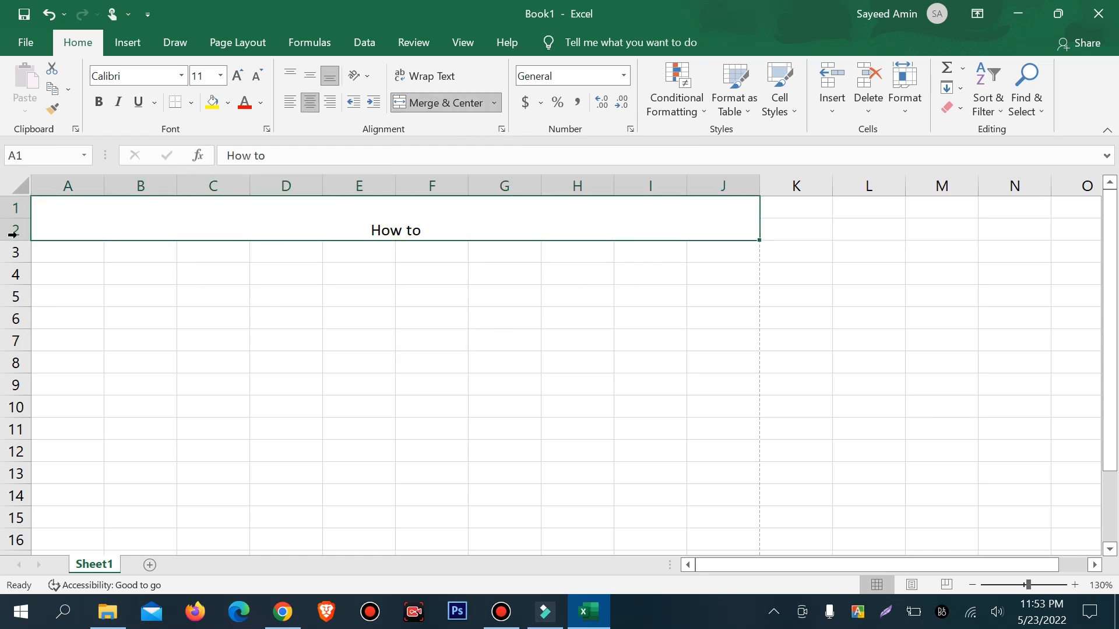
left_click_drag(18, 243, 19, 272)
- Replace the text in the merged heading cell with "Excel Tutorial"
double_click(425, 256)
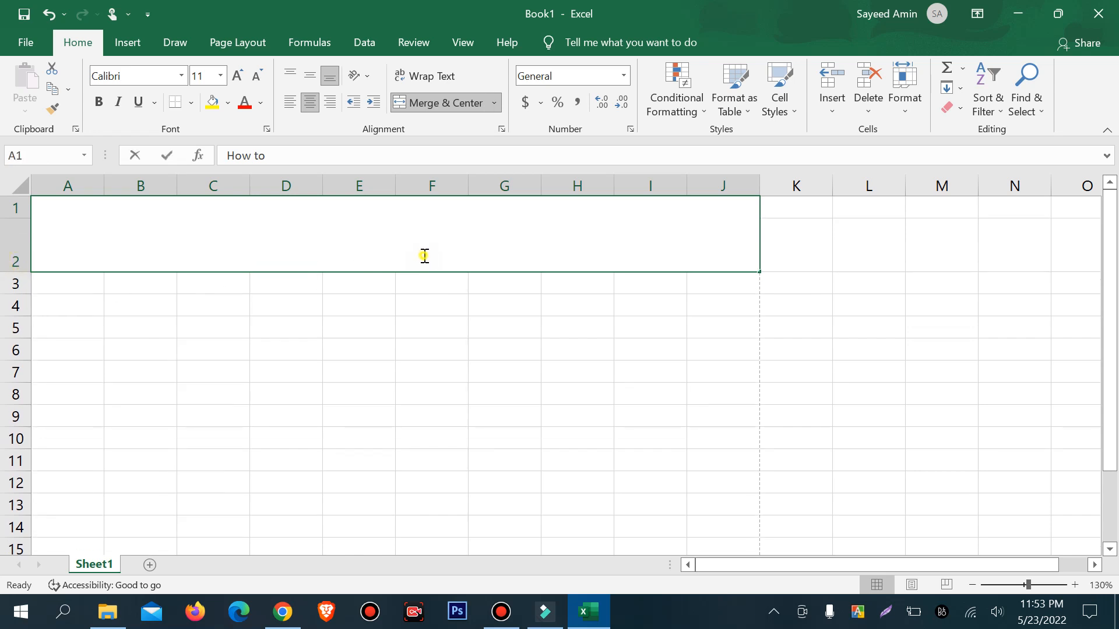
key("BackSpace")
key("BackSpace")
key("BackSpace")
key("BackSpace")
key("BackSpace")
key("BackSpace")
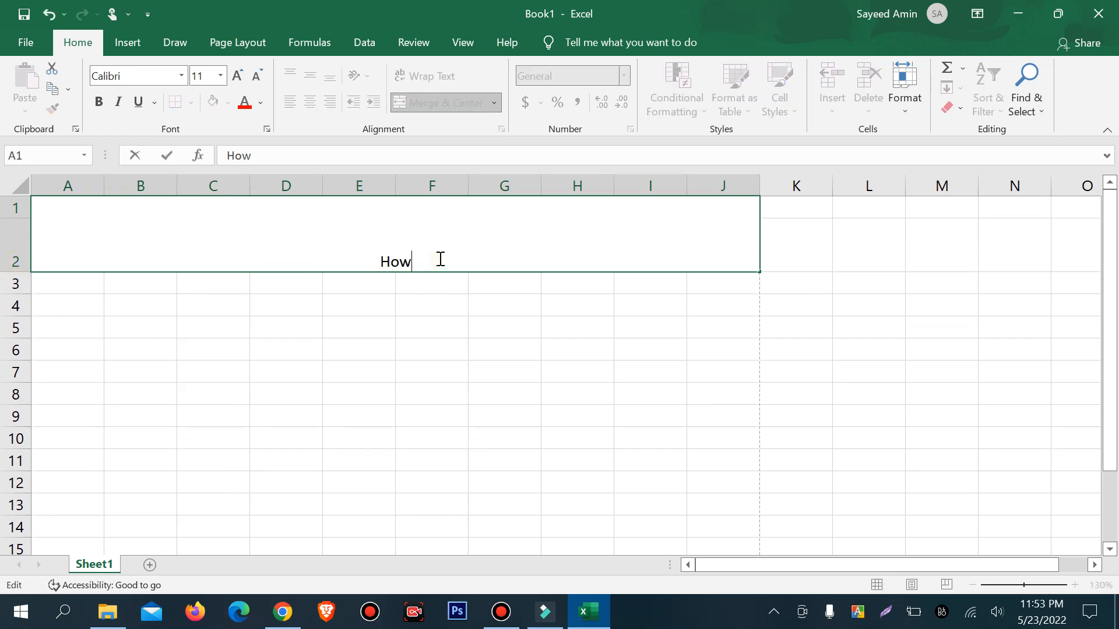
type("Excel Tu")
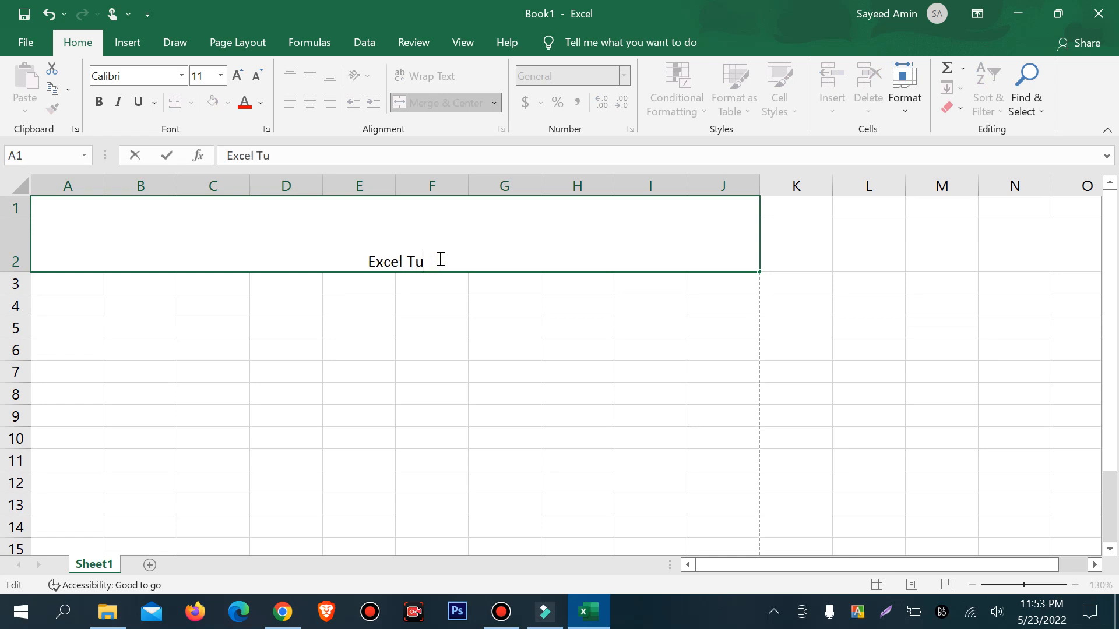
type("to")
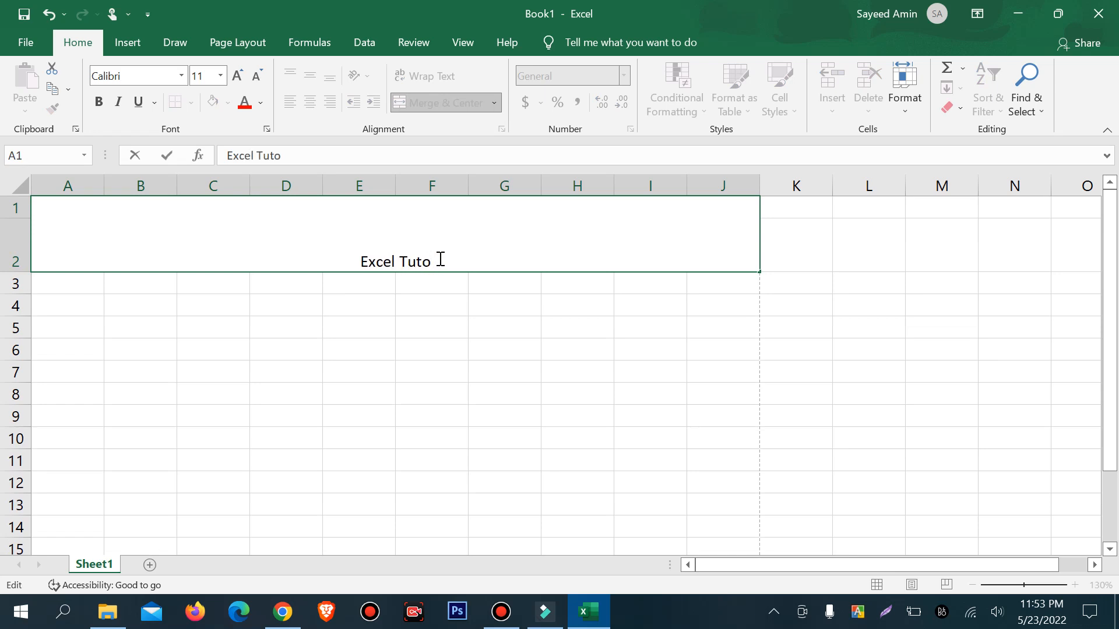
type("rial")
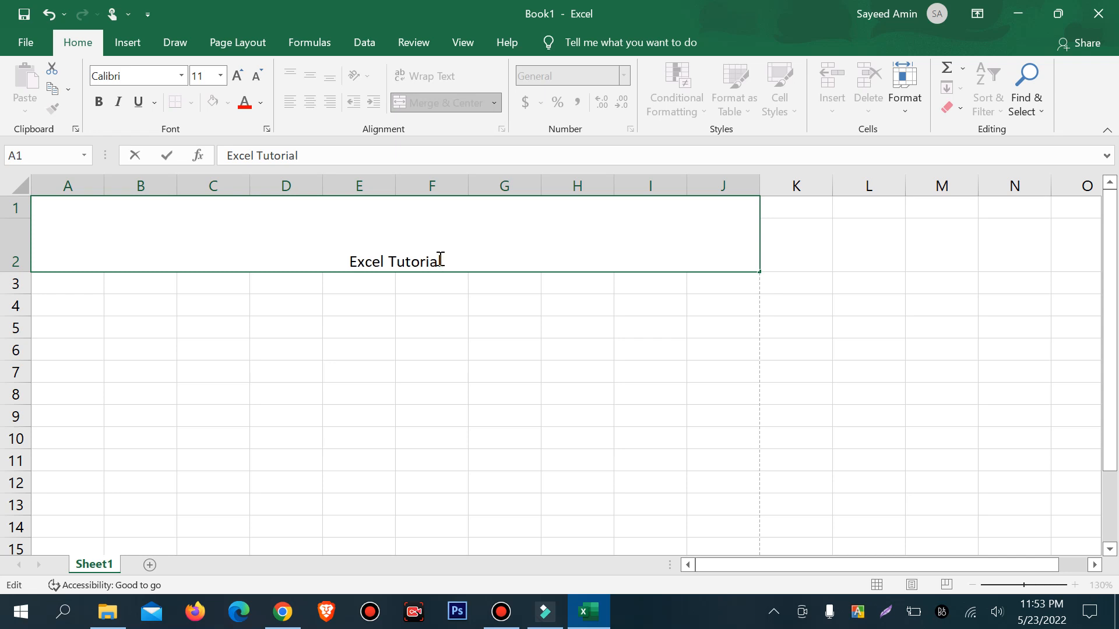
- Enlarge the "Excel Tutorial" heading text to font size 22
key("shift+Home")
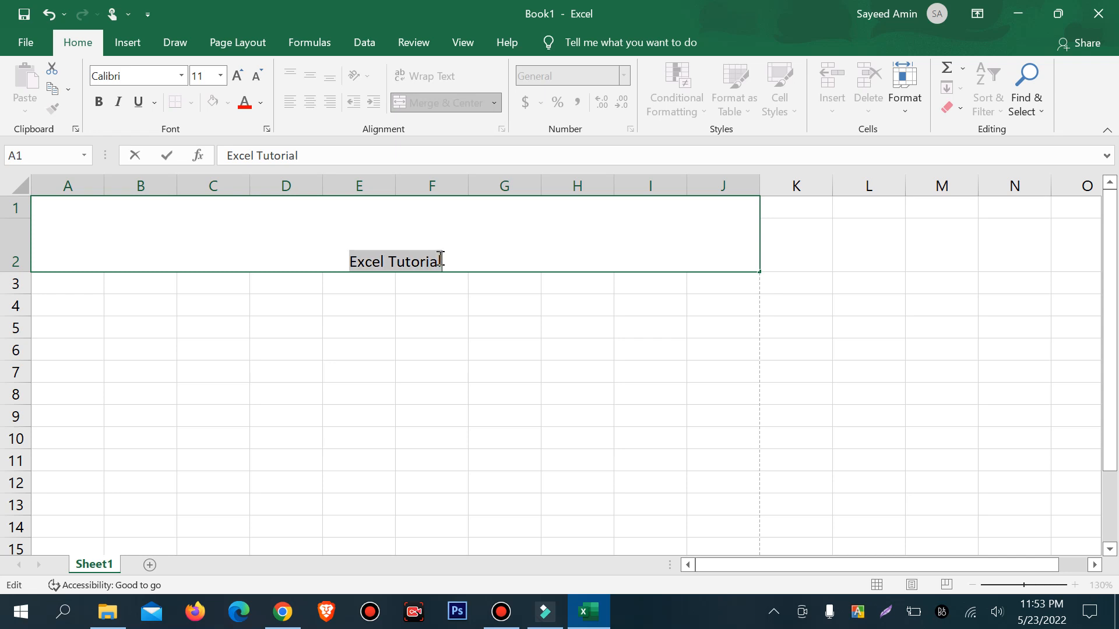
left_click(236, 75)
left_click(237, 76)
left_click(236, 76)
left_click(237, 76)
left_click(237, 76)
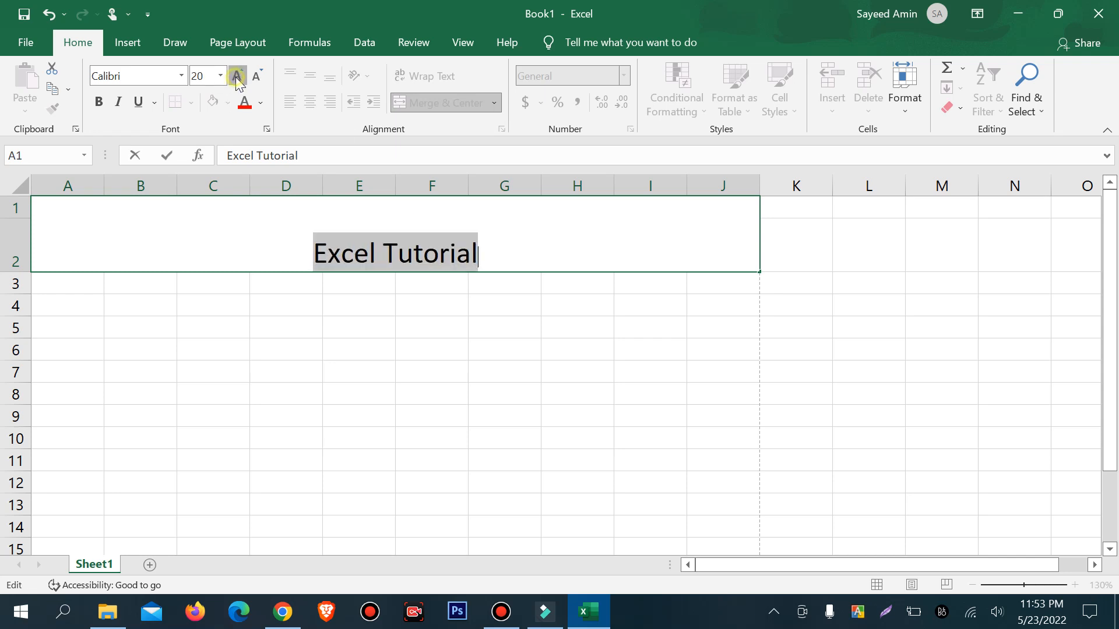
left_click(237, 76)
left_click(503, 249)
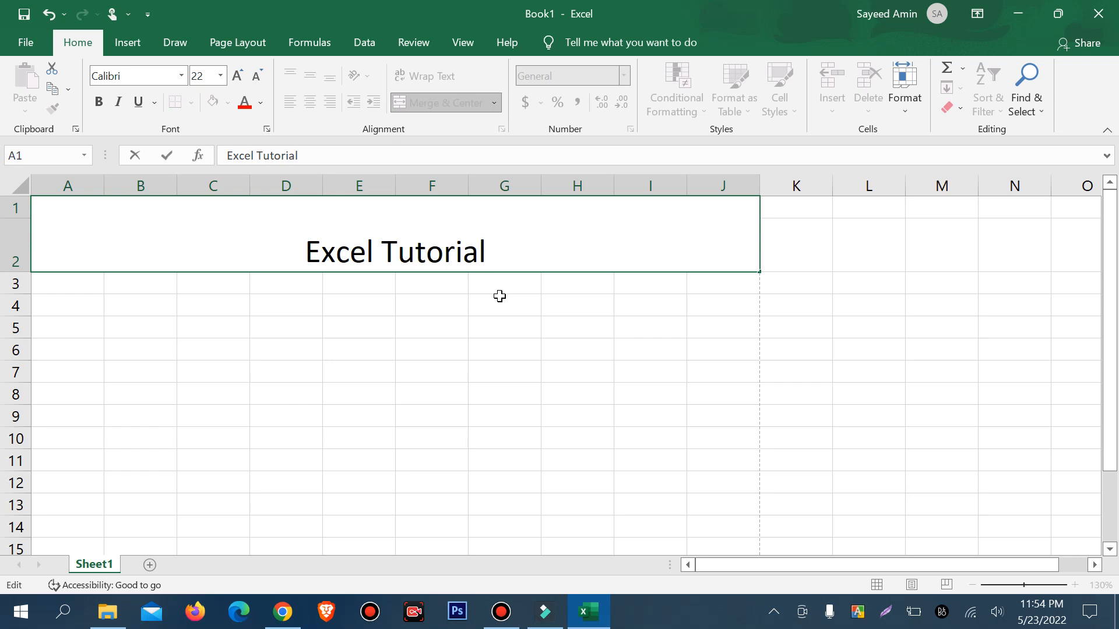
- Add a second line inside the heading cell with "Mob:" followed by the mobile number
key("alt+Return")
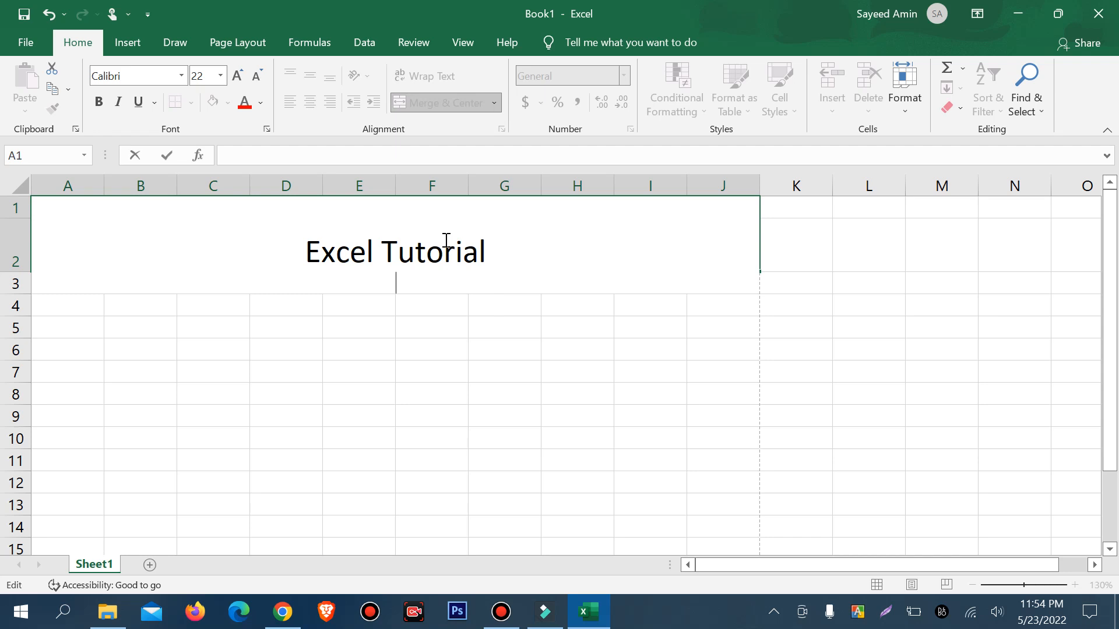
type("Mo")
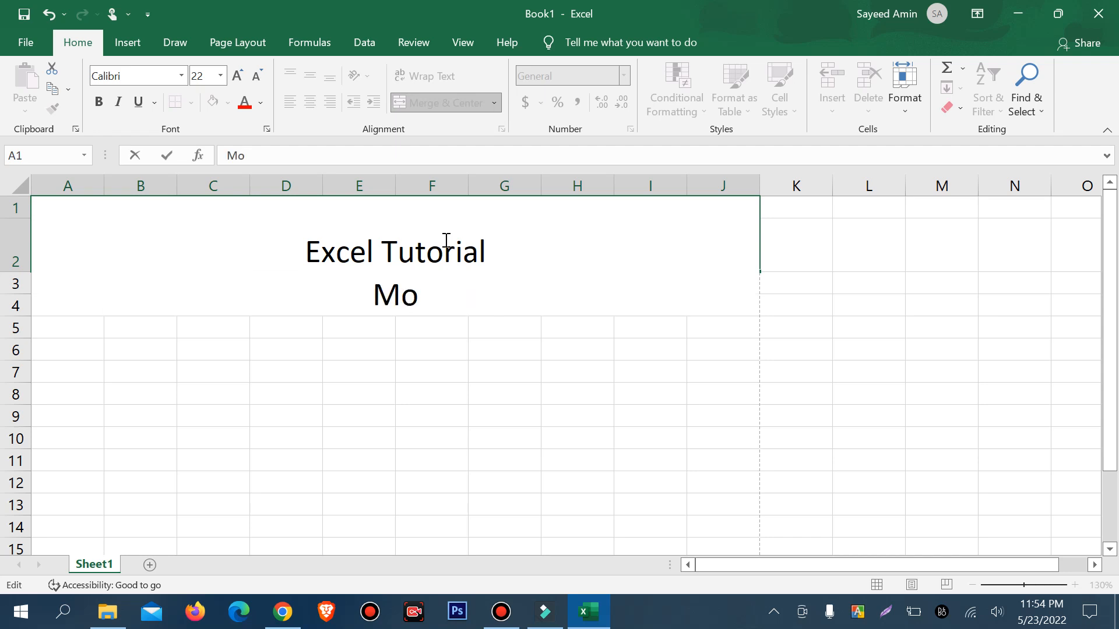
type("b")
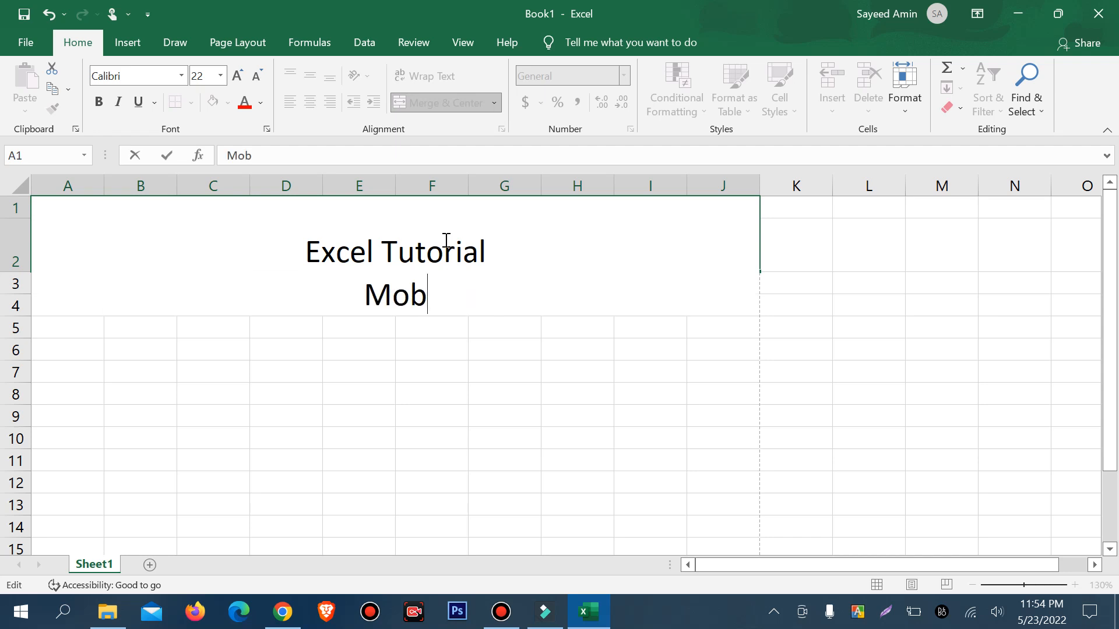
type("\"")
key("BackSpace")
type(":")
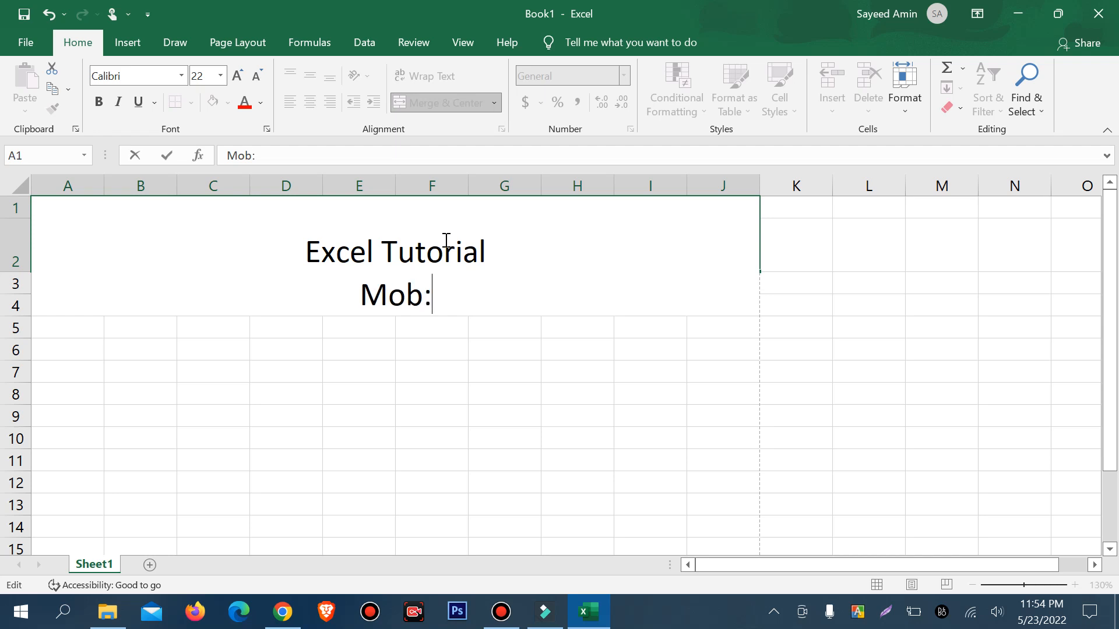
type("1234567")
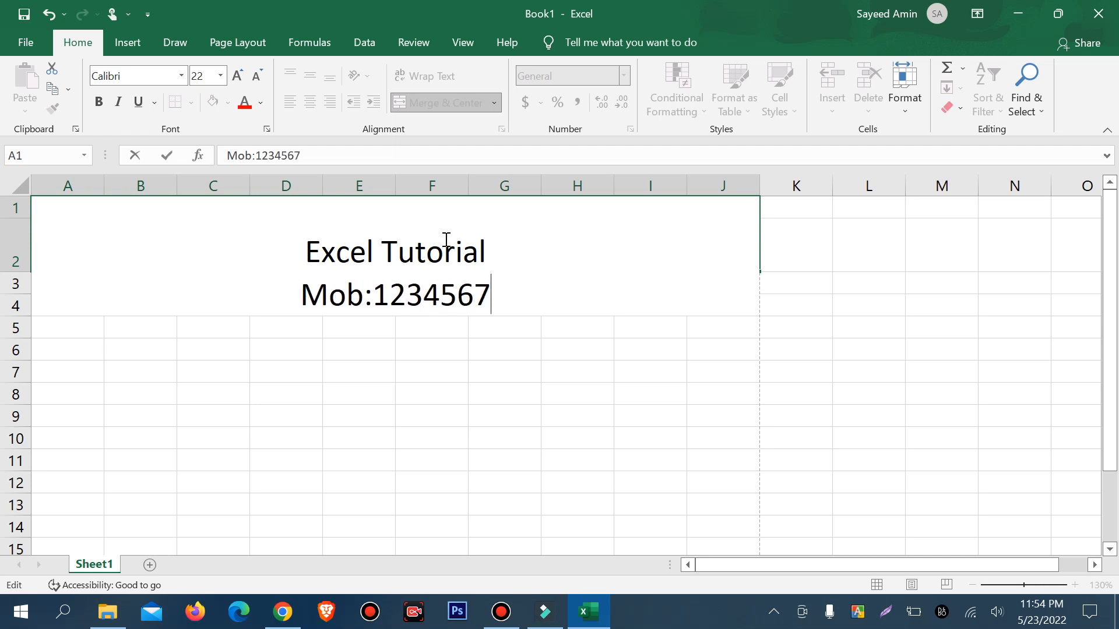
- Reduce the mobile number line in the heading cell to font size 14 and finish editing the cell
left_click_drag(499, 286, 272, 270)
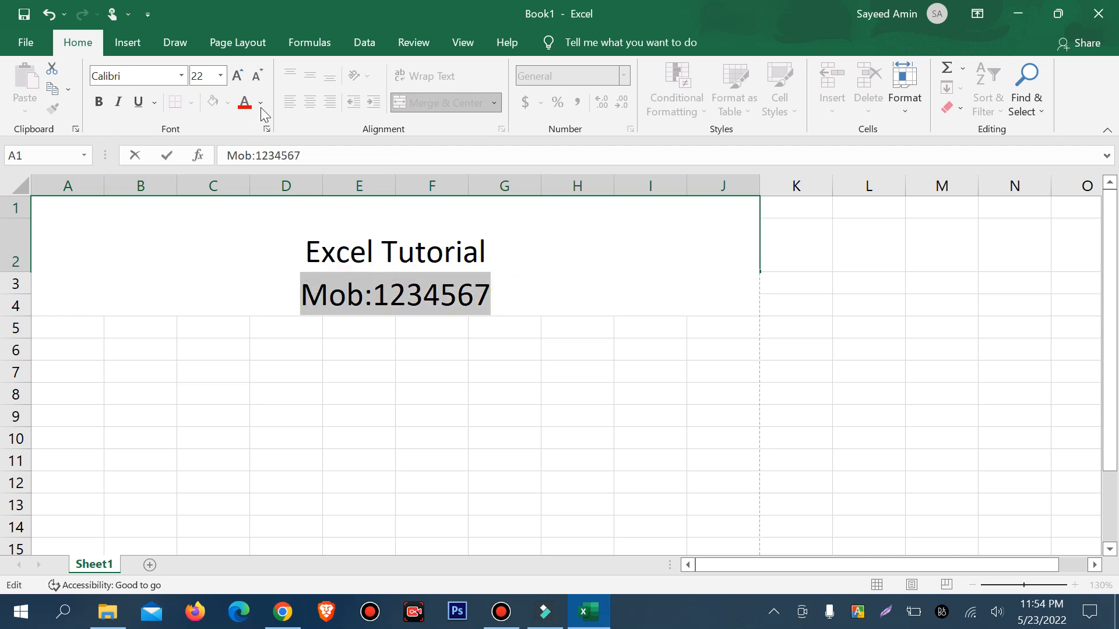
left_click(256, 76)
left_click(257, 76)
left_click(256, 76)
left_click(256, 75)
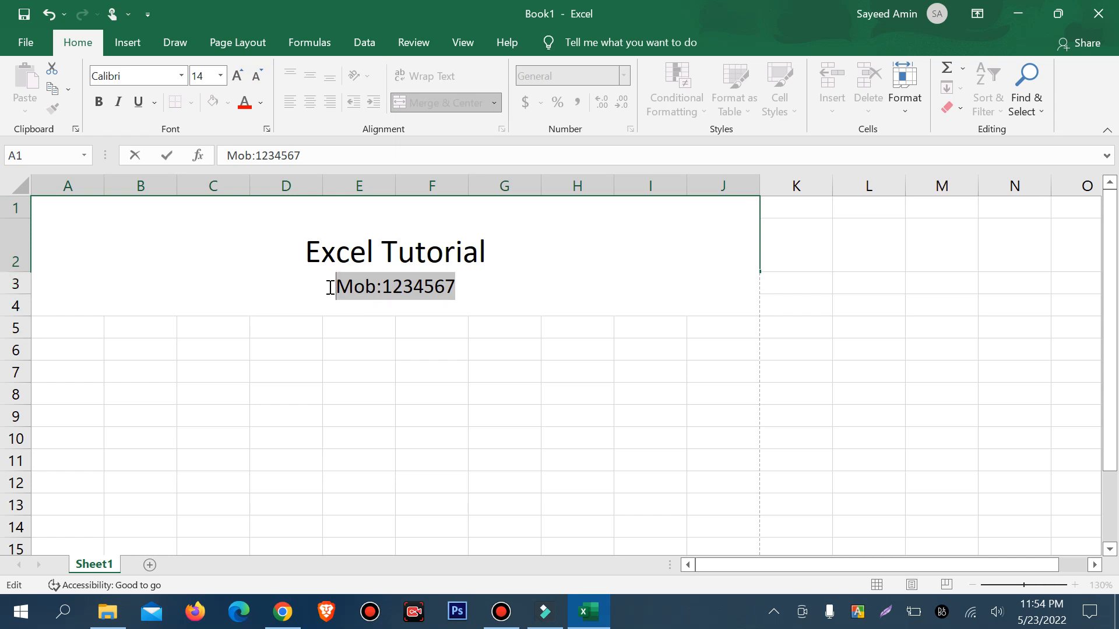
left_click(361, 346)
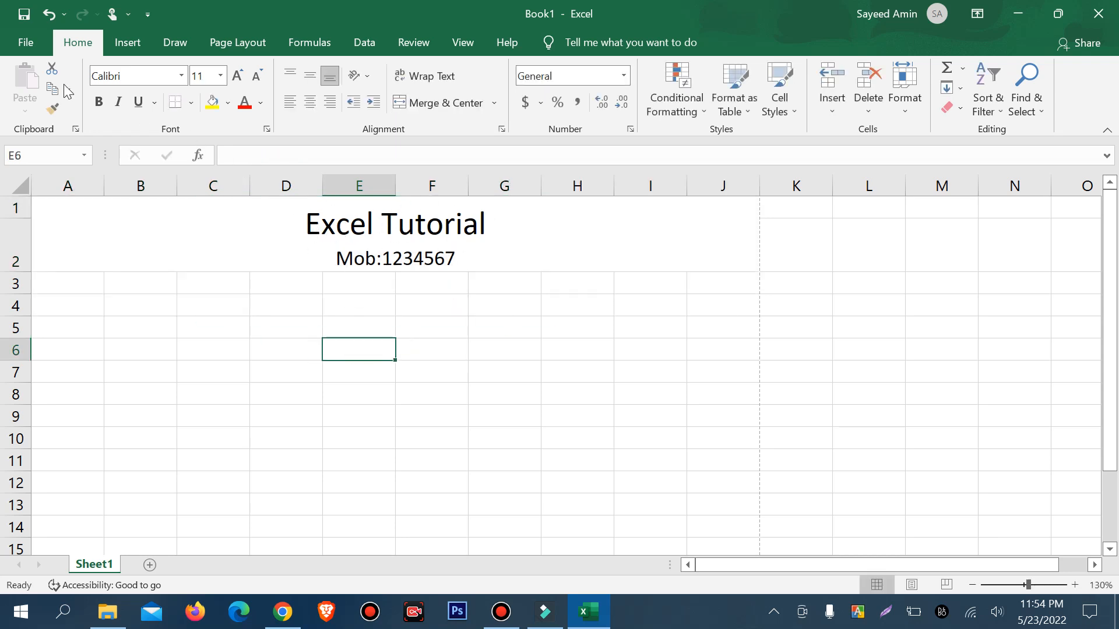
- Check how the heading looks in the print preview and return to the worksheet
left_click(25, 47)
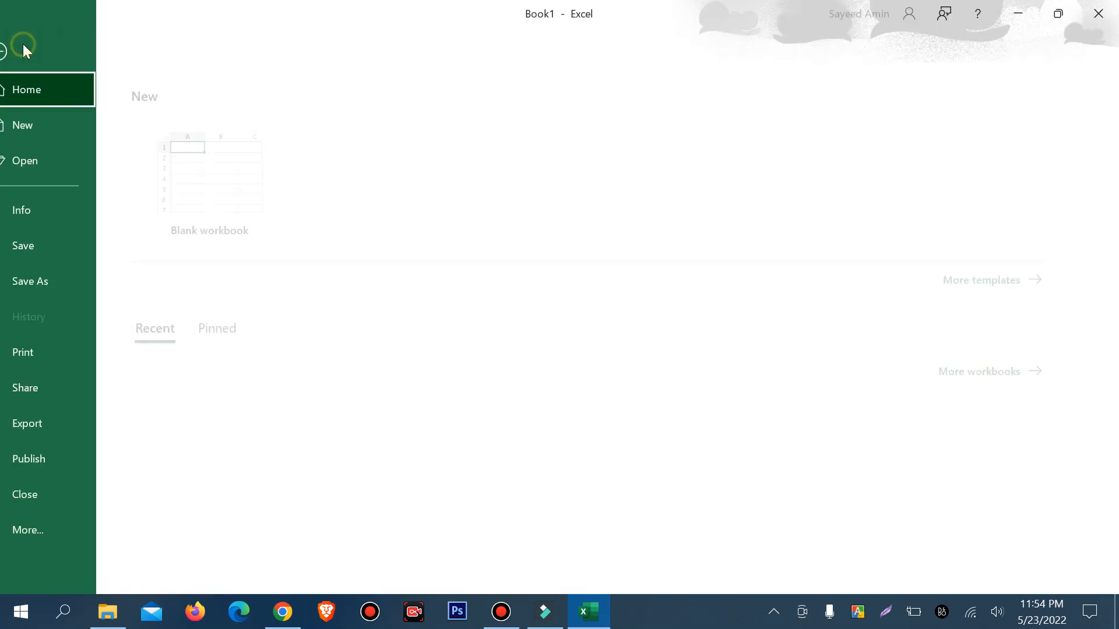
left_click(71, 349)
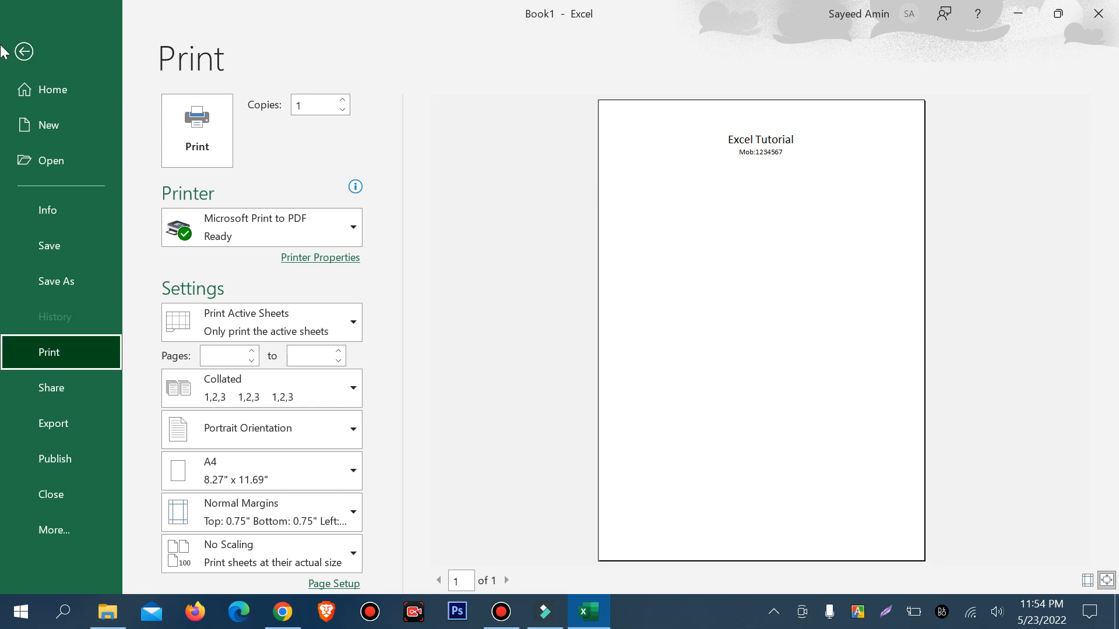
left_click(23, 52)
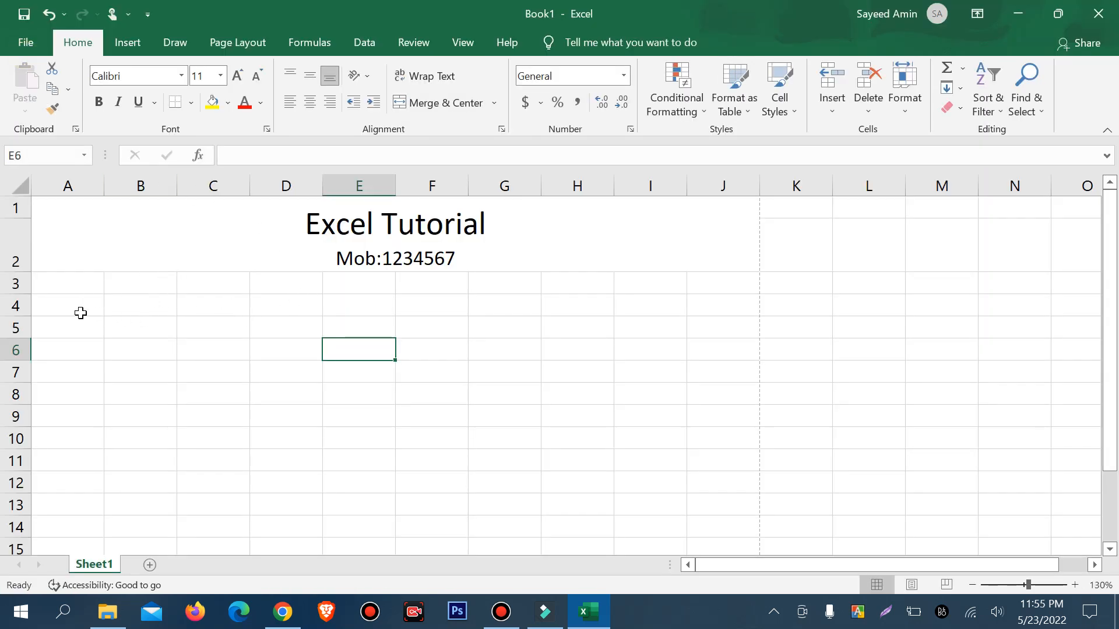
left_click_drag(68, 302, 714, 481)
left_click(574, 174)
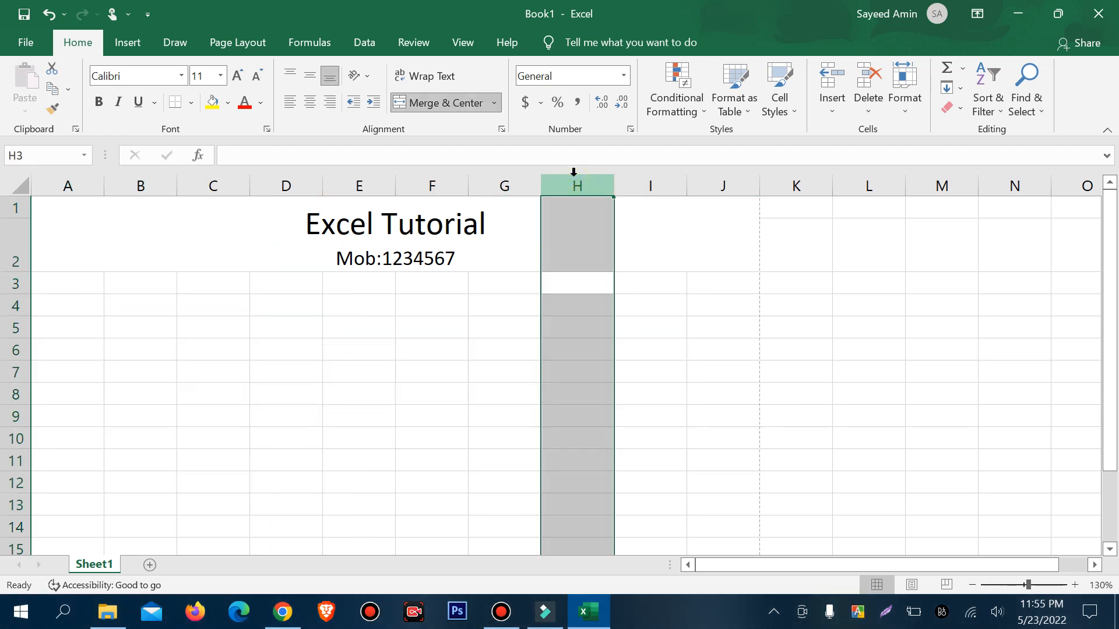
left_click(8, 305)
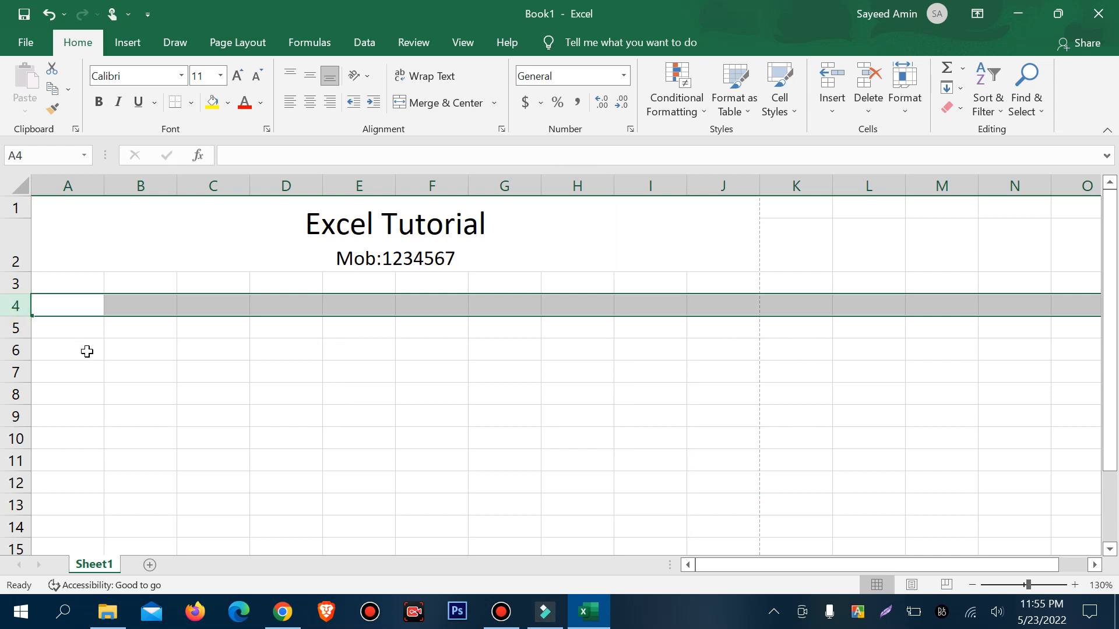
left_click(245, 420)
- Format the range A4:J14 as a table without headers, using the blue gridded style from the Light group
left_click_drag(70, 305, 724, 516)
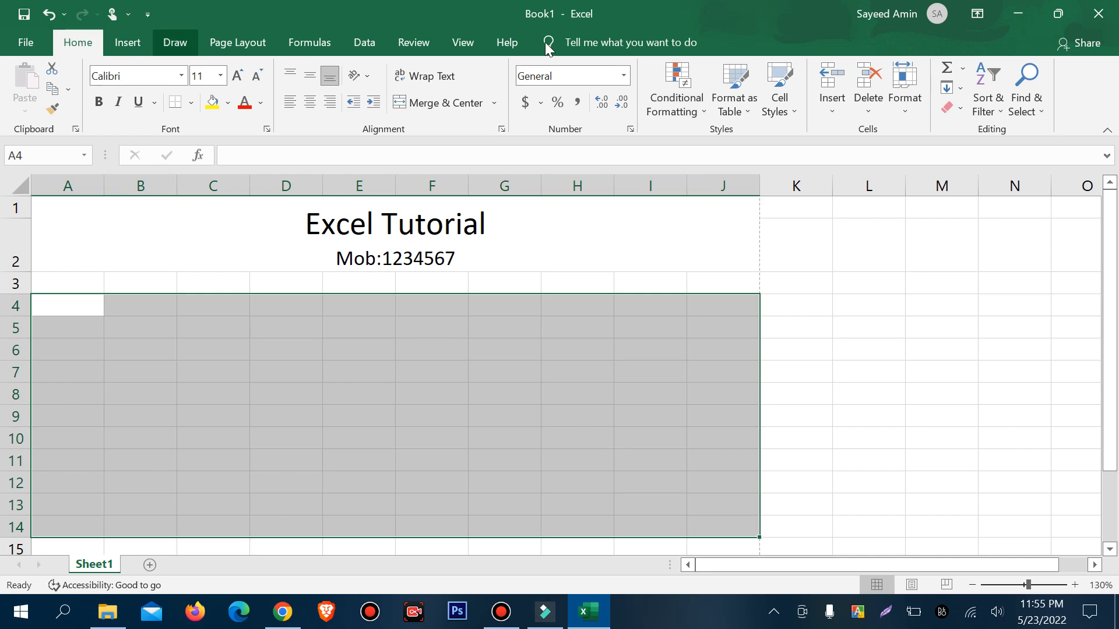
left_click(745, 106)
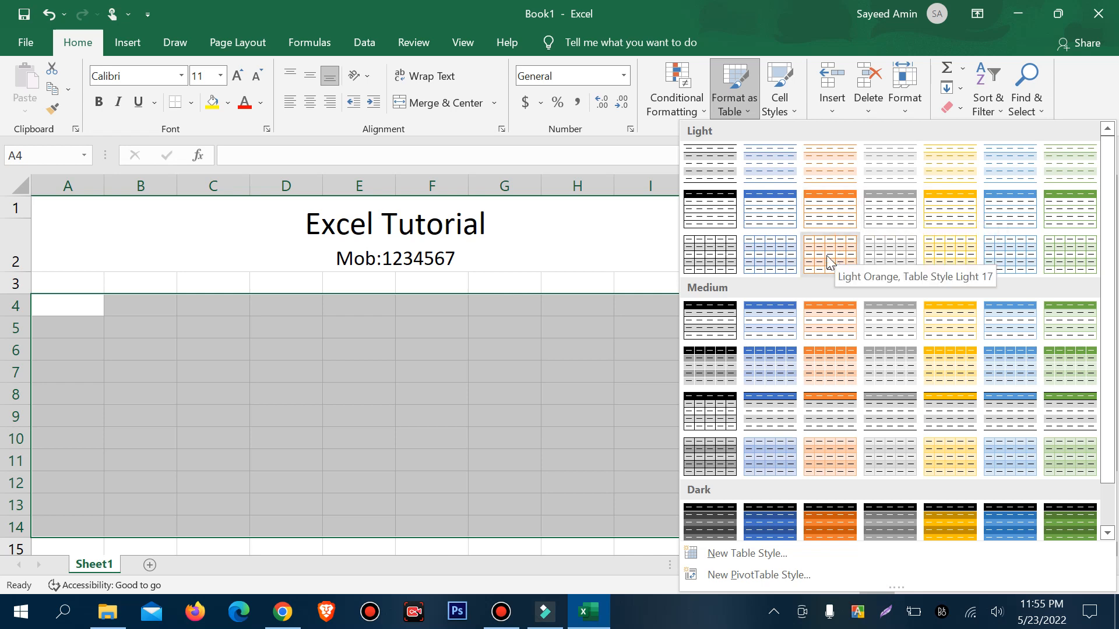
scroll(944, 297, "down", 1)
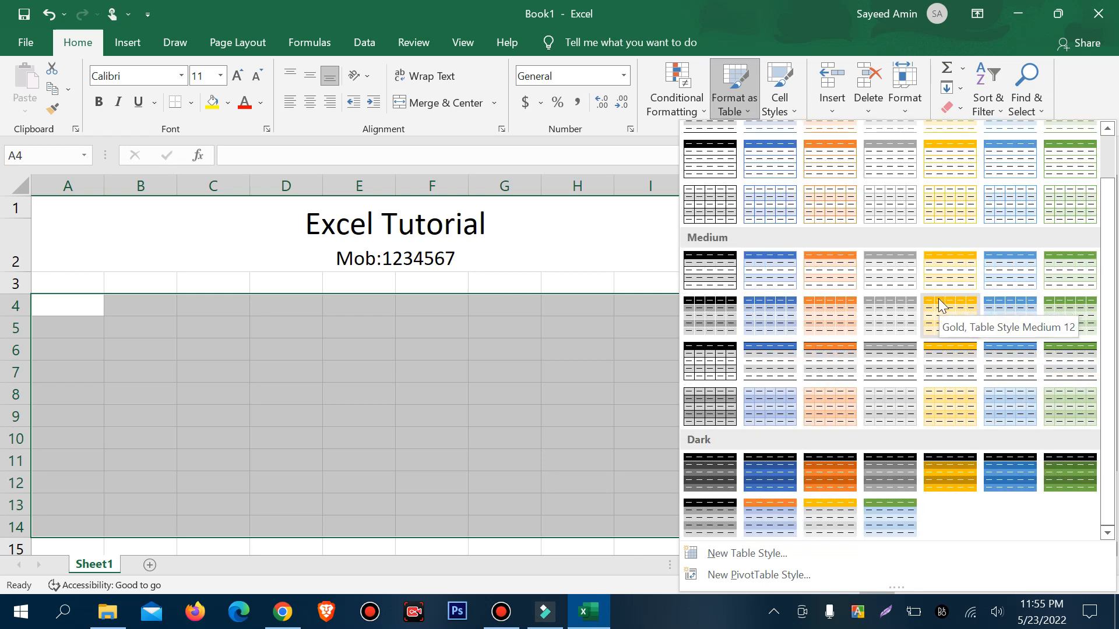
scroll(936, 299, "up", 1)
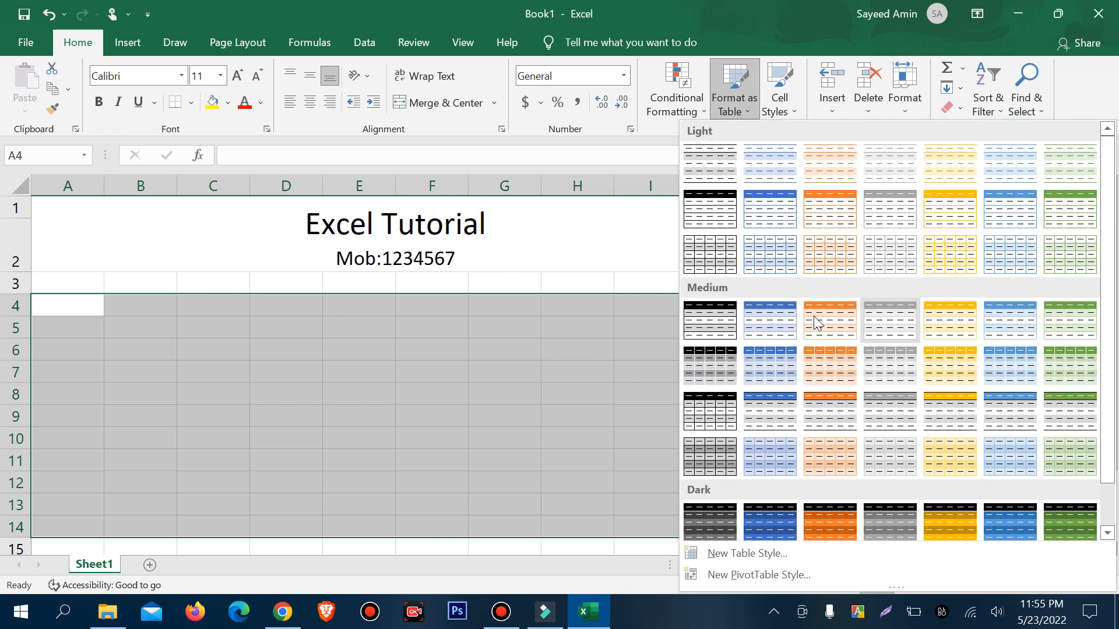
left_click(765, 260)
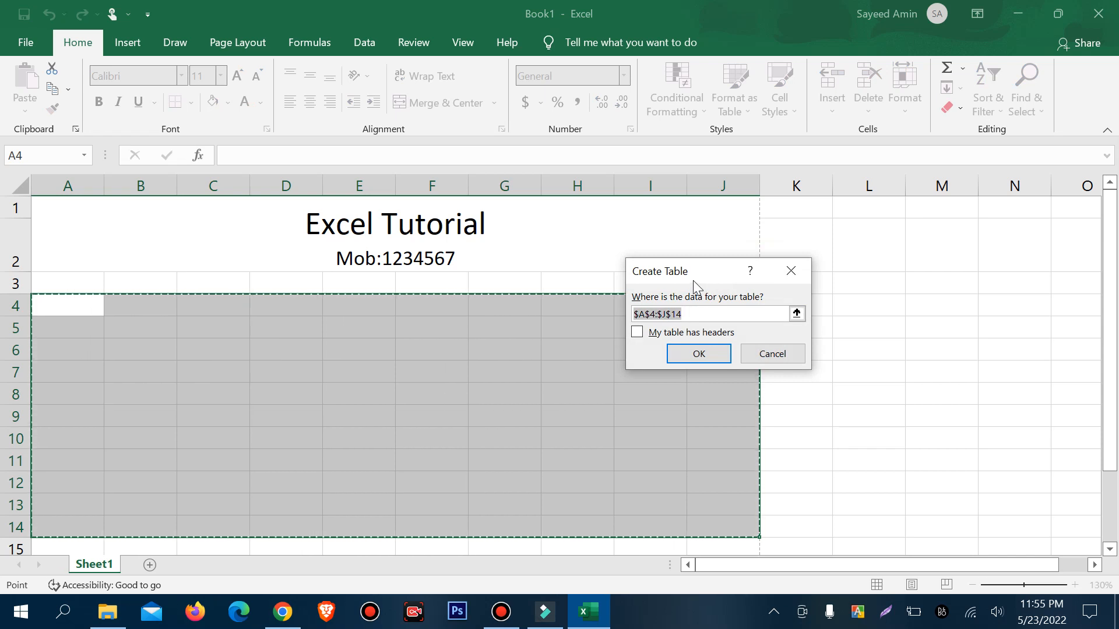
left_click(699, 354)
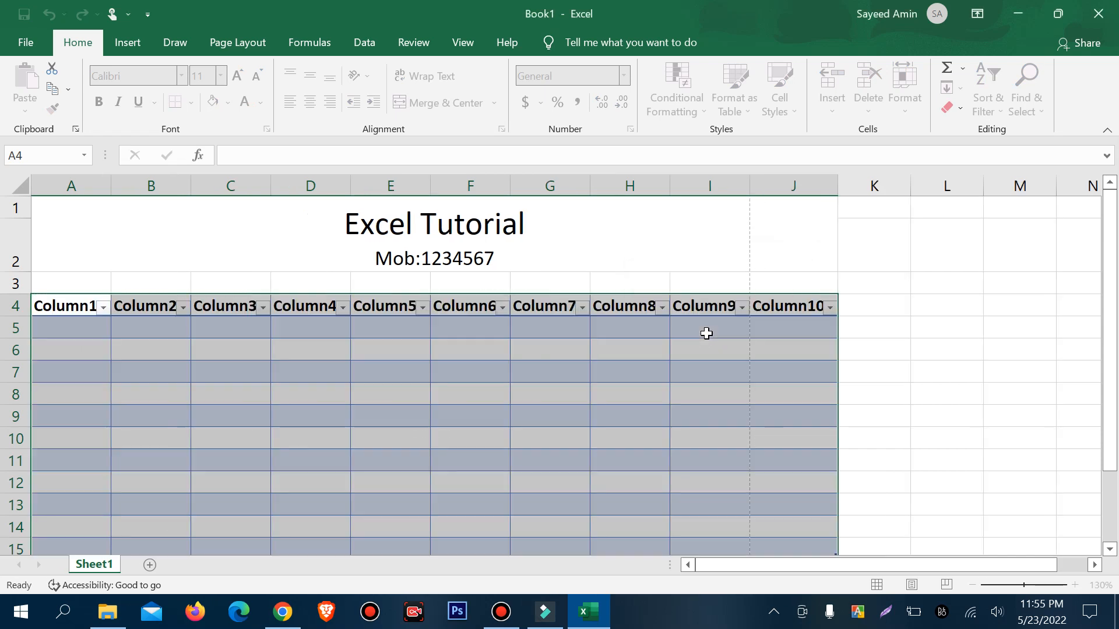
- Look over the new table down to its last row and view the filter options of Column9
left_click(674, 386)
scroll(436, 380, "down", 3)
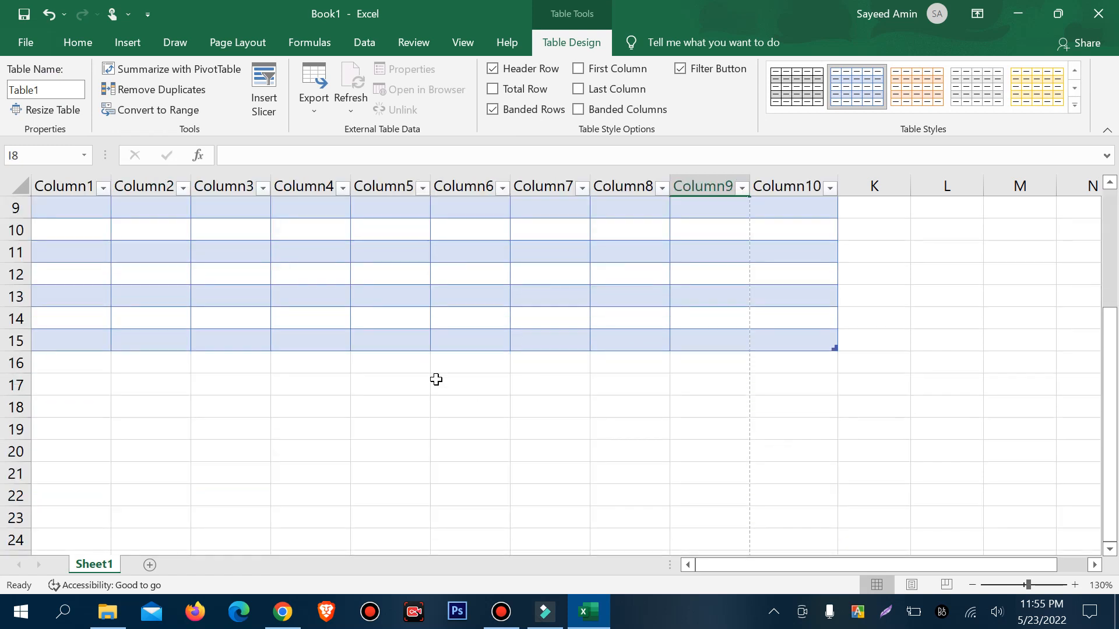
scroll(597, 360, "up", 3)
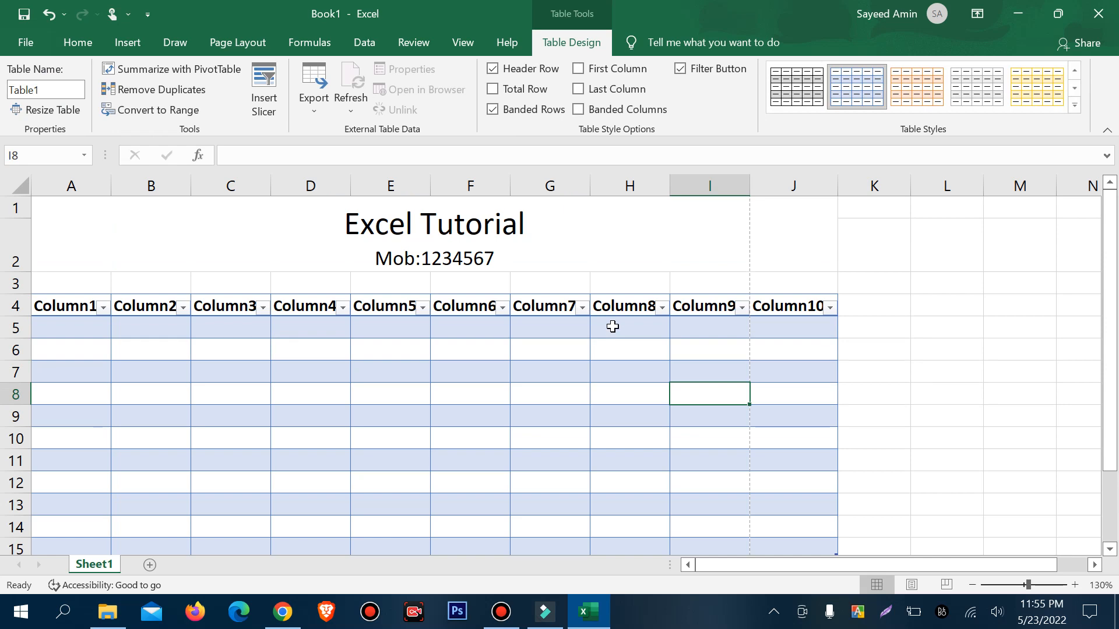
scroll(641, 303, "down", 2)
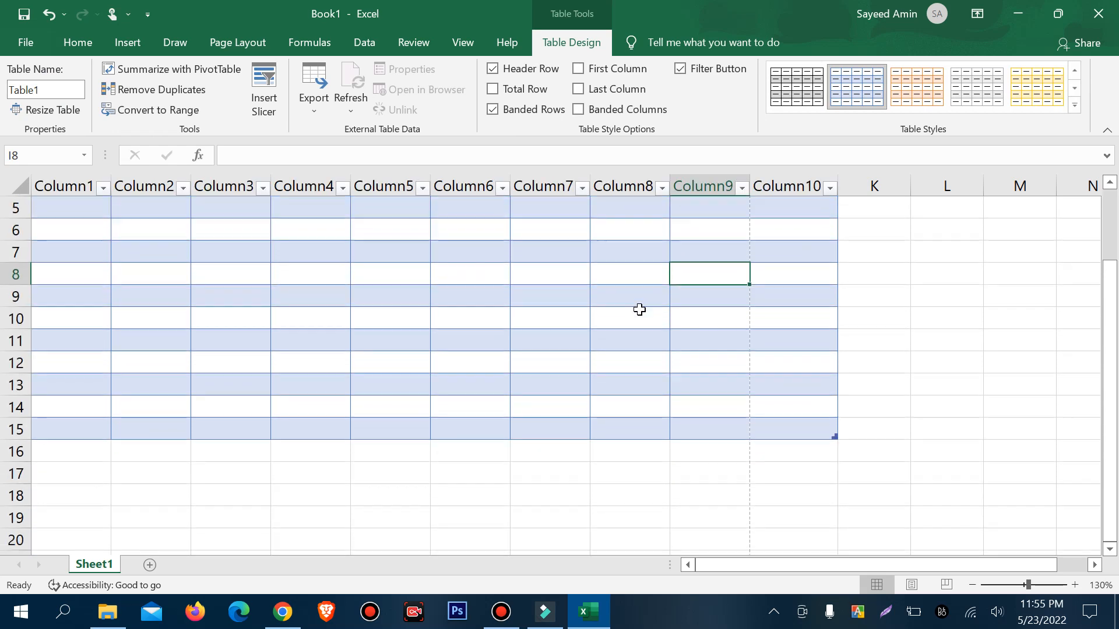
scroll(638, 315, "up", 2)
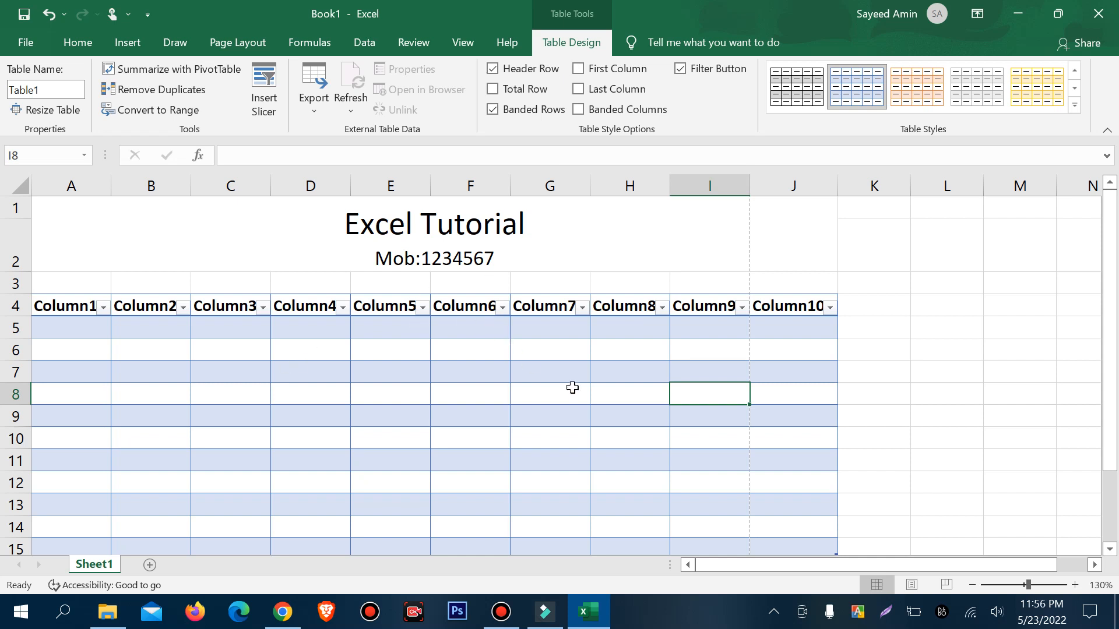
left_click(829, 309)
left_click(831, 310)
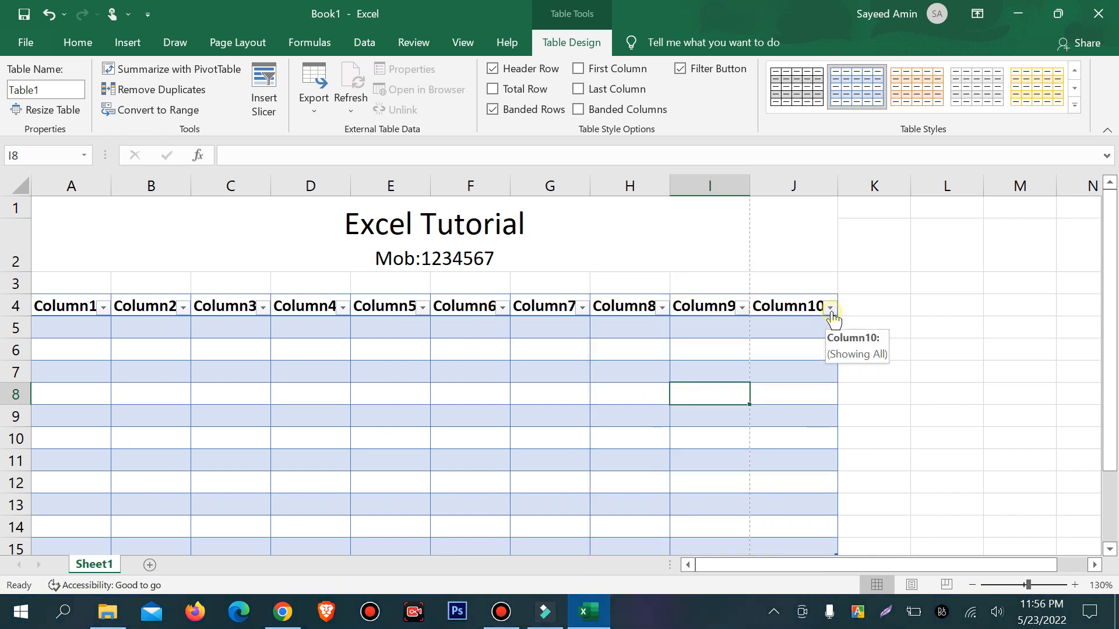
left_click(742, 308)
left_click(742, 308)
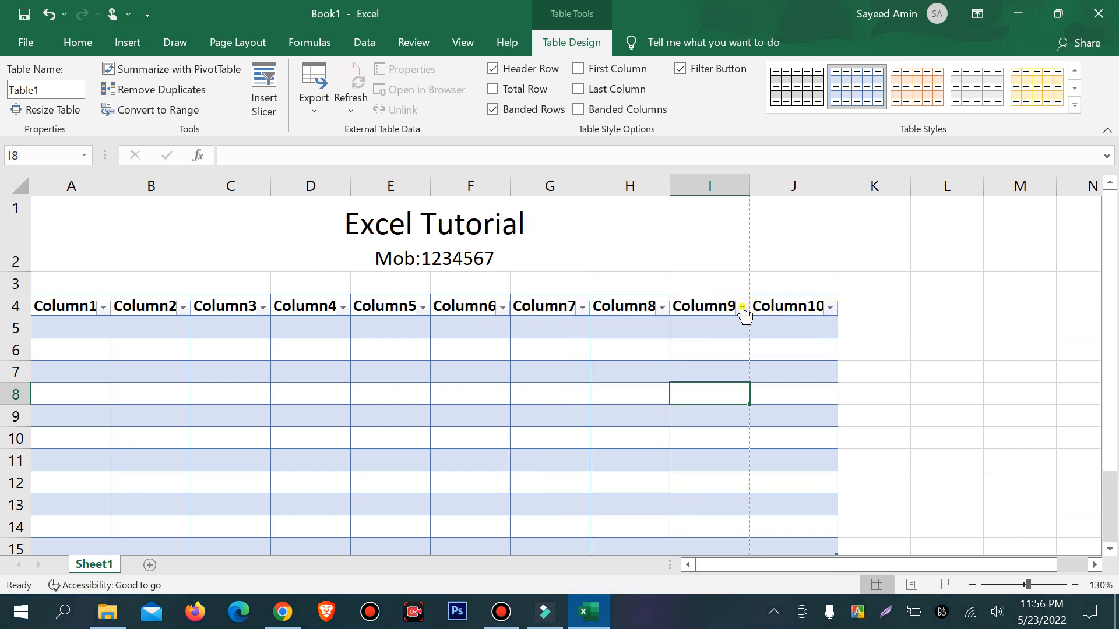
left_click(742, 308)
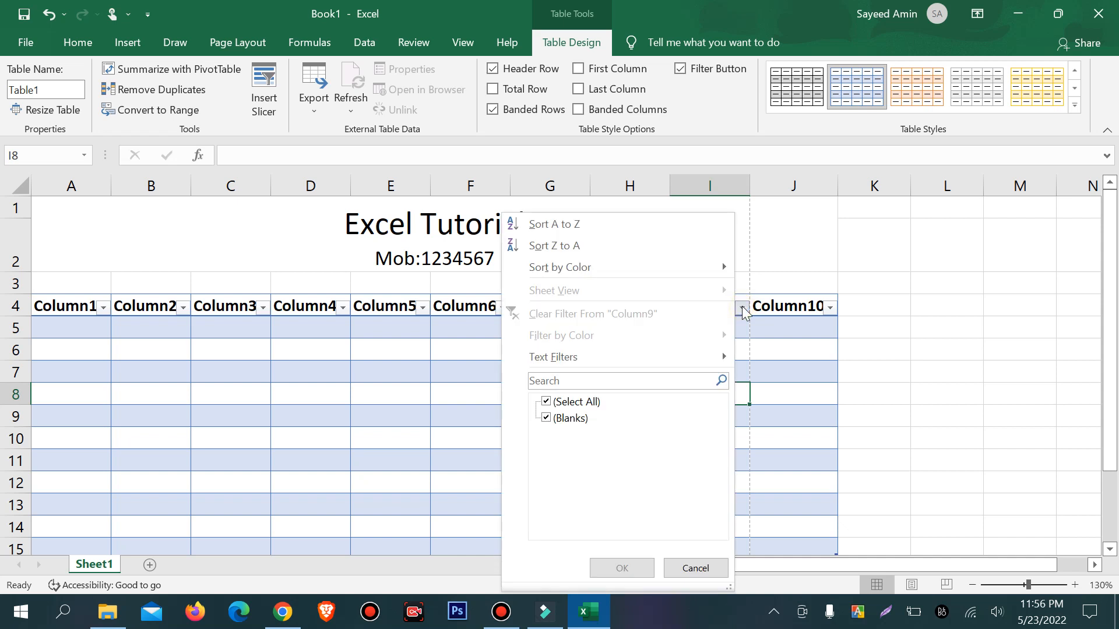
left_click(743, 308)
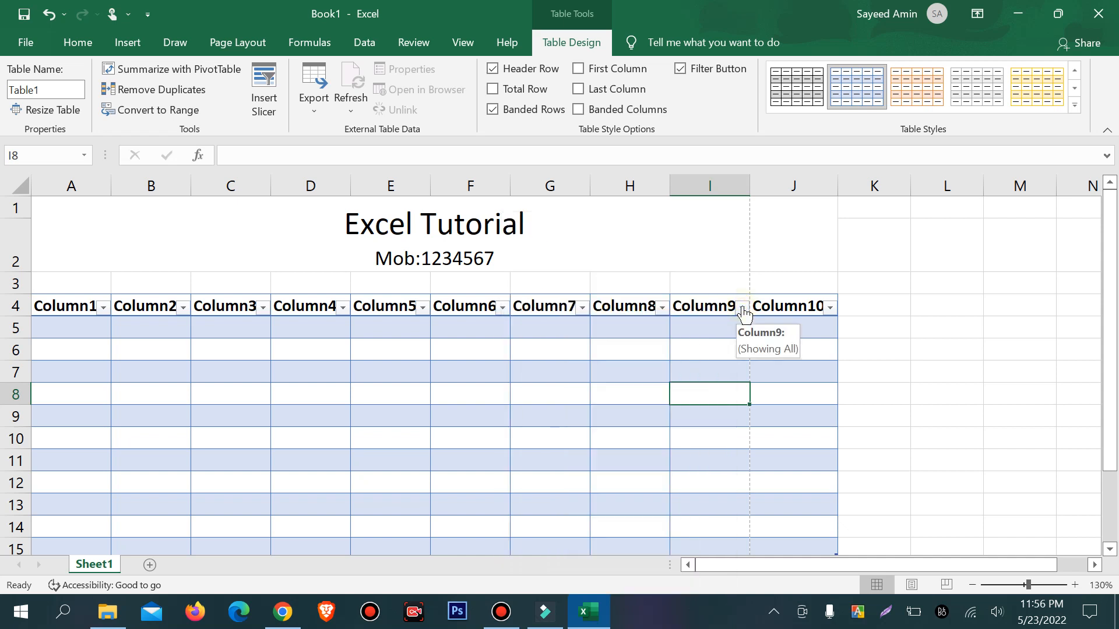
- Undo the table formatting below the heading
left_click(901, 325)
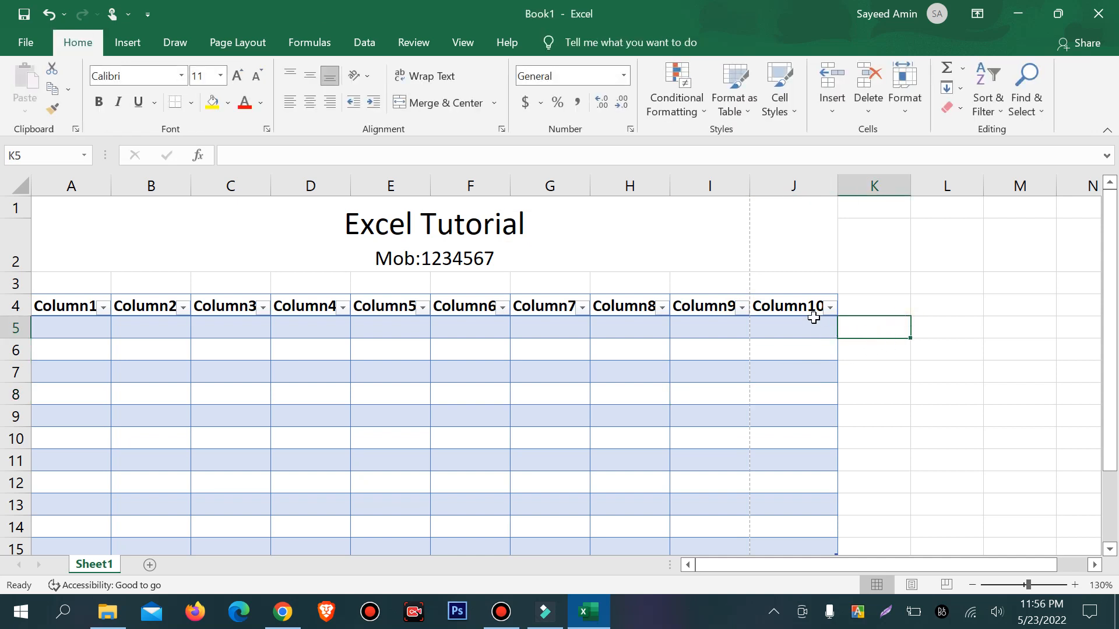
key("ctrl+z")
left_click(796, 362)
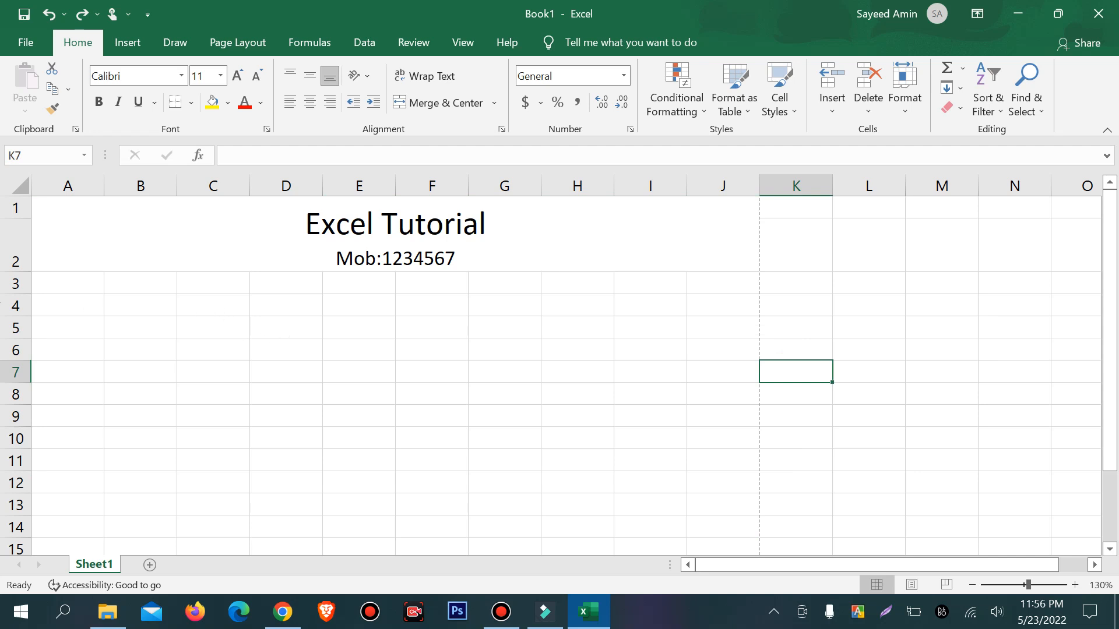
- Create a default-style table without headers over A4:J12 and undo it
left_click_drag(76, 303, 710, 472)
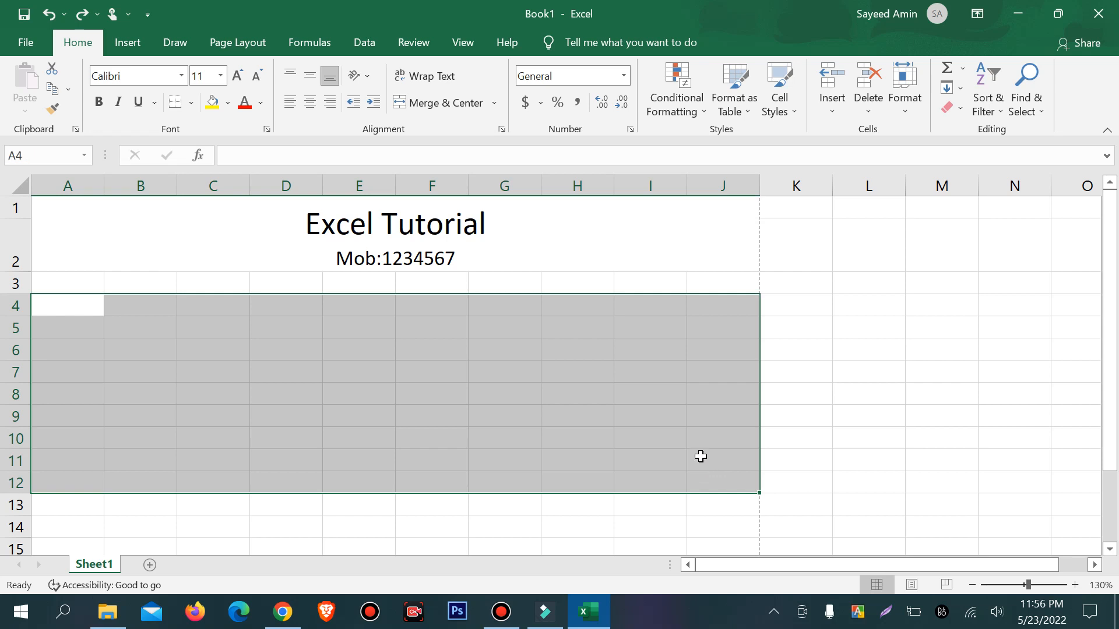
key("ctrl+t")
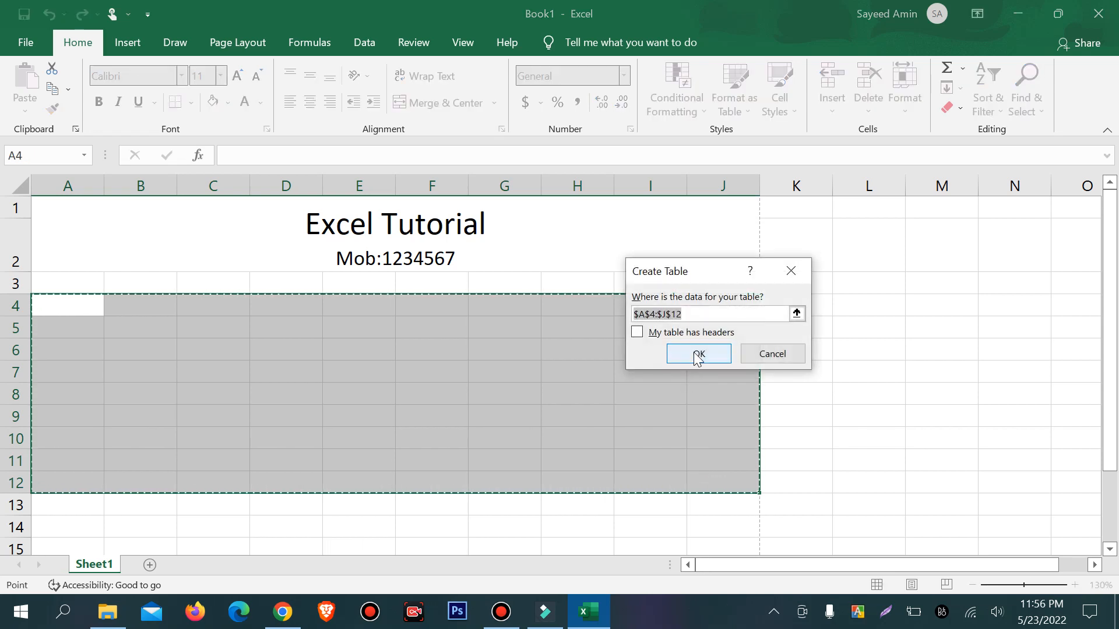
left_click(698, 355)
left_click(688, 371)
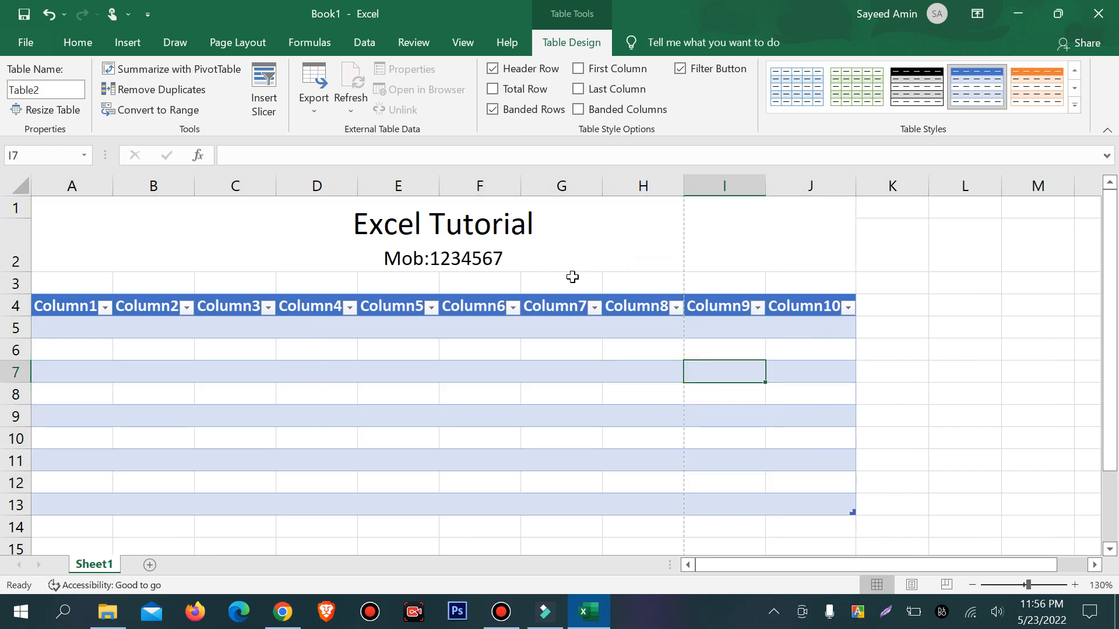
key("ctrl+z")
left_click(538, 345)
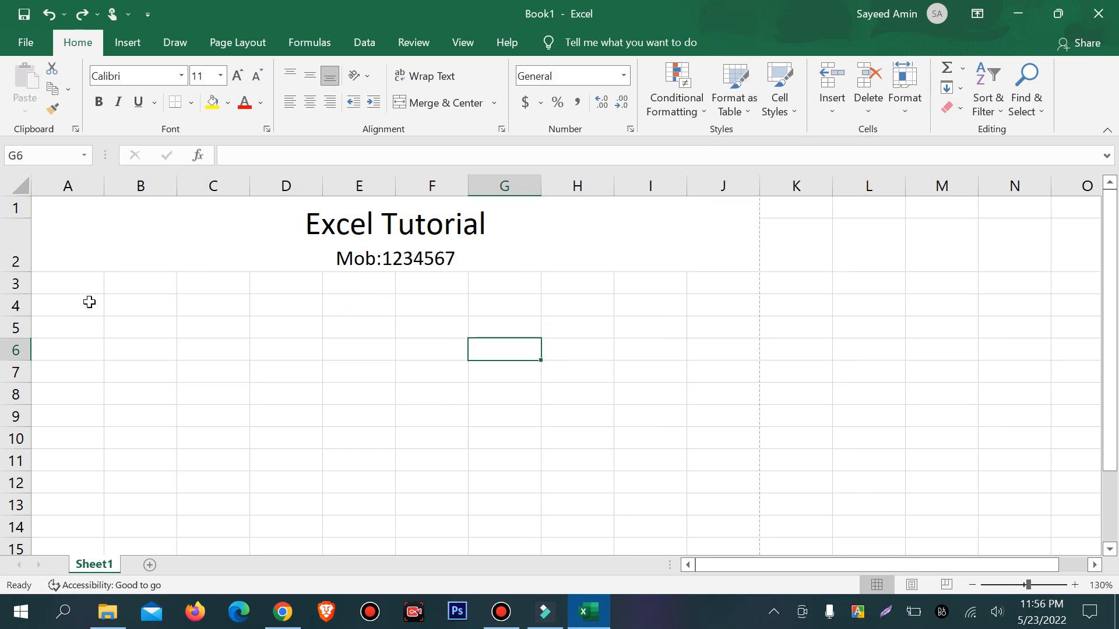
- Apply All Borders to the range A4:J11 below the heading
left_click_drag(87, 303, 727, 463)
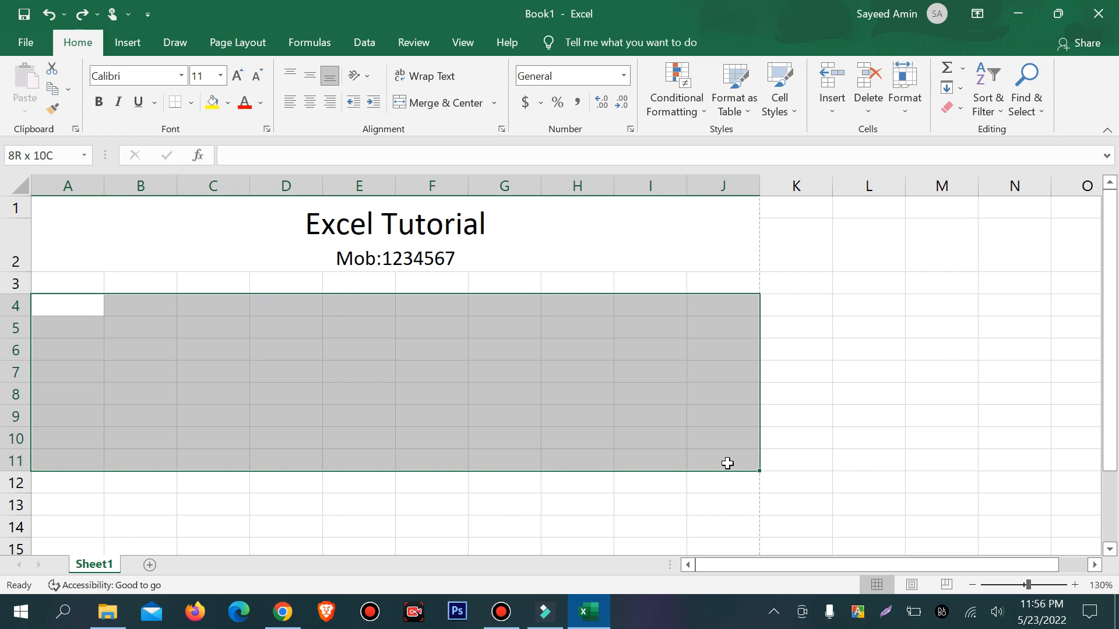
left_click_drag(727, 464, 727, 463)
left_click(187, 105)
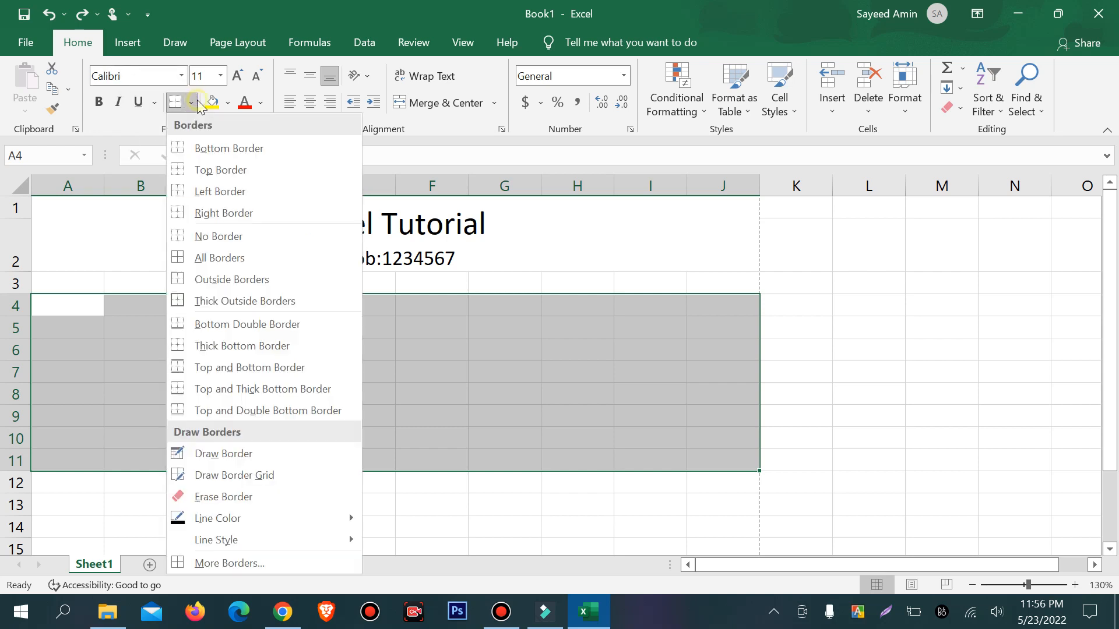
left_click(236, 258)
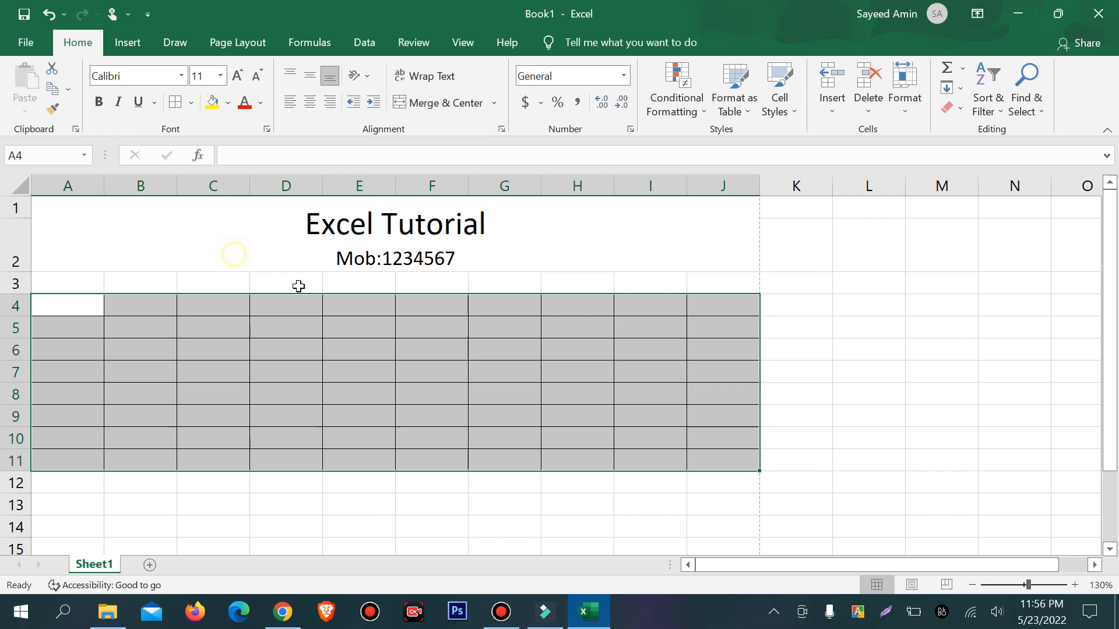
left_click(576, 321)
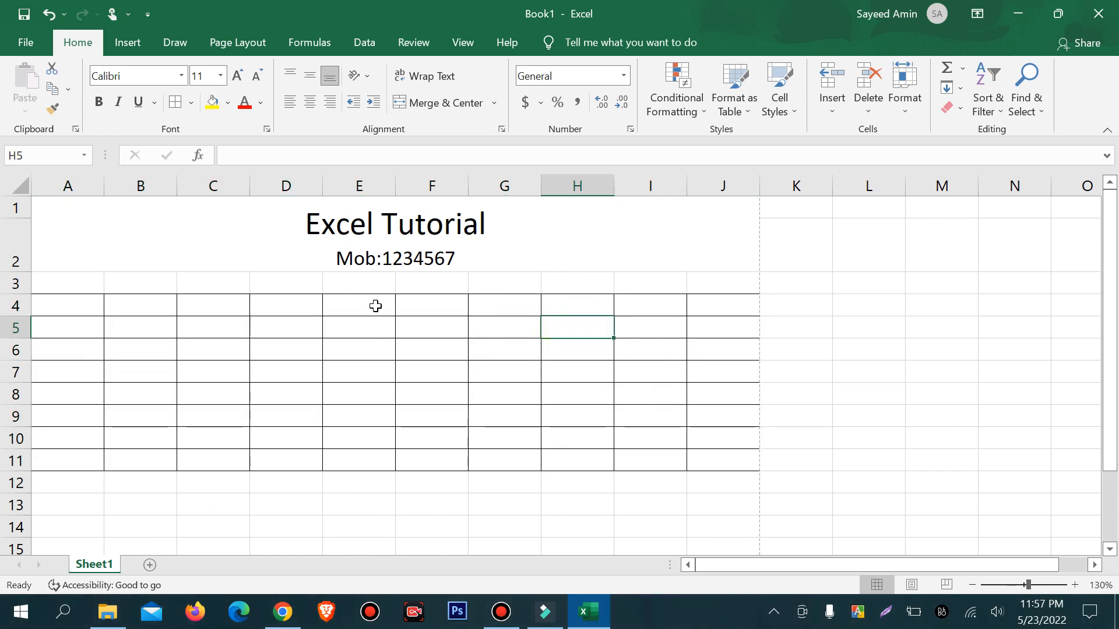
left_click(402, 327)
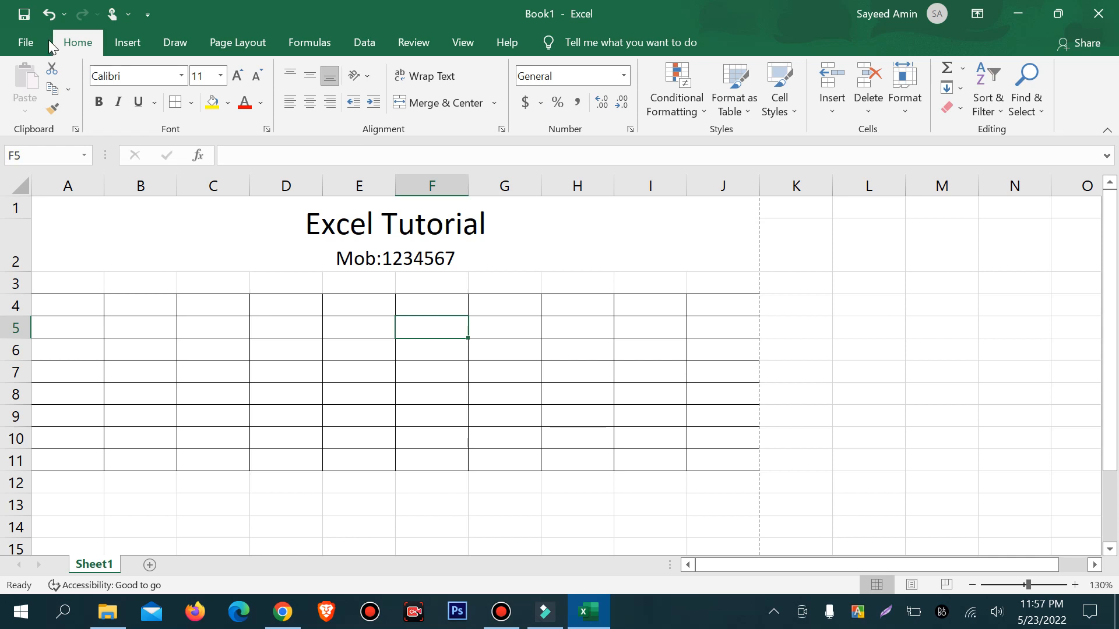
- Check how the bordered grid looks in the print preview and return to the worksheet
left_click(33, 45)
left_click(65, 349)
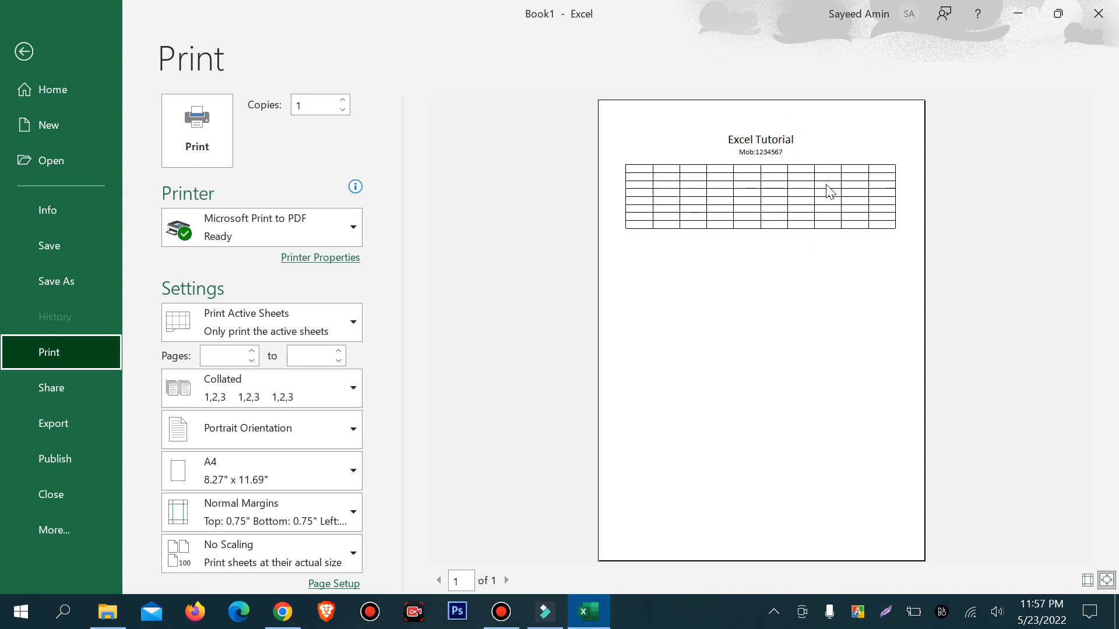
left_click(24, 51)
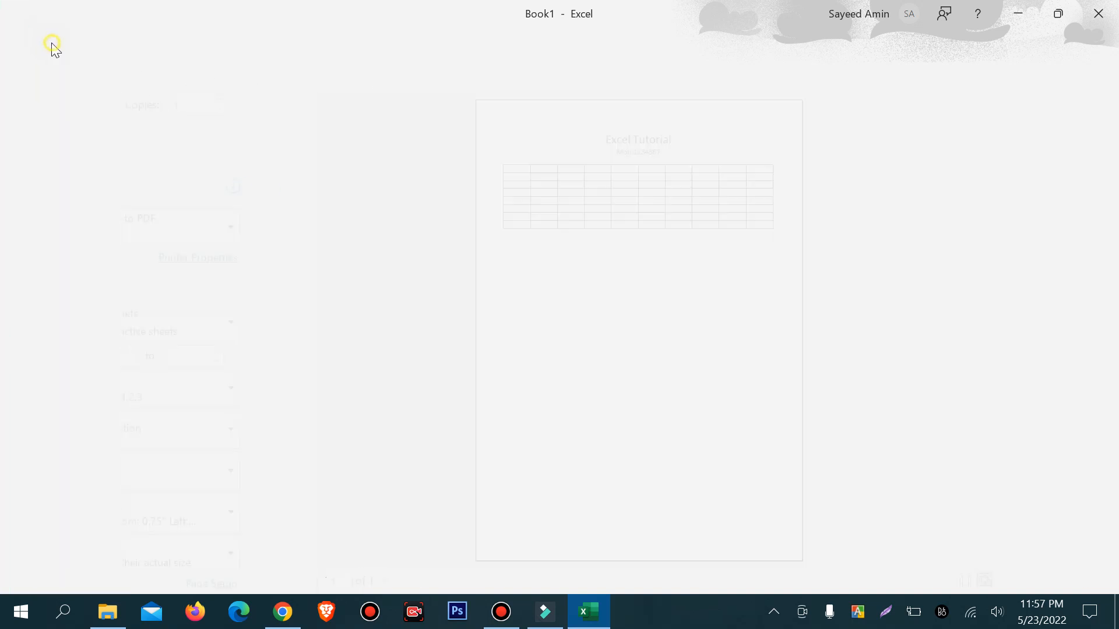
left_click(528, 345)
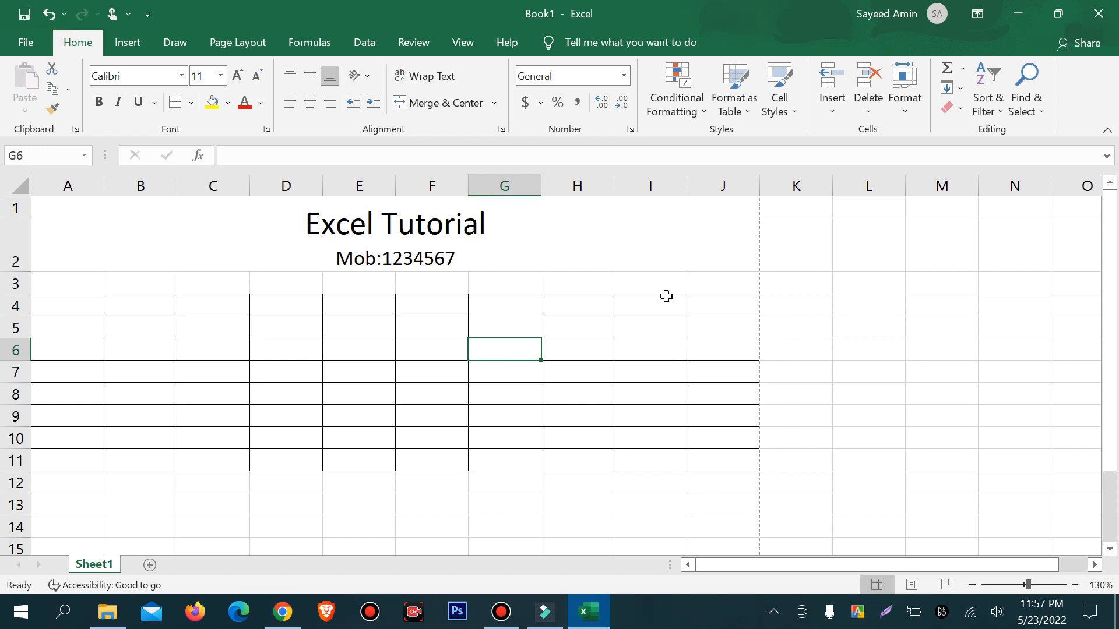
- Apply the orange Accent2 cell style to the grid's first row, A4:J4
left_click_drag(706, 299, 78, 298)
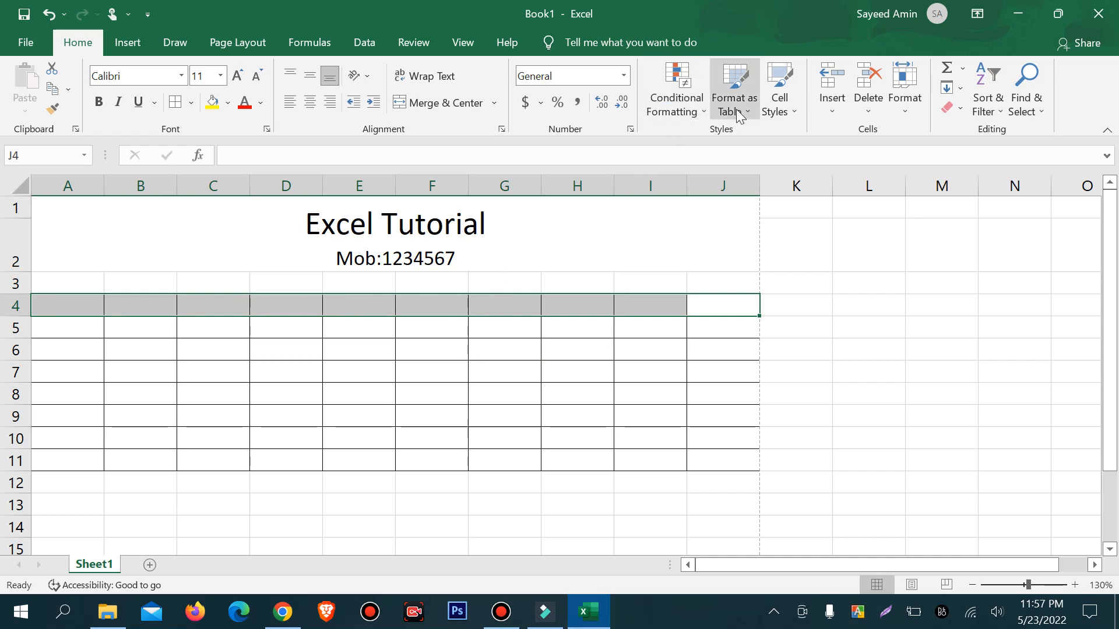
left_click(778, 111)
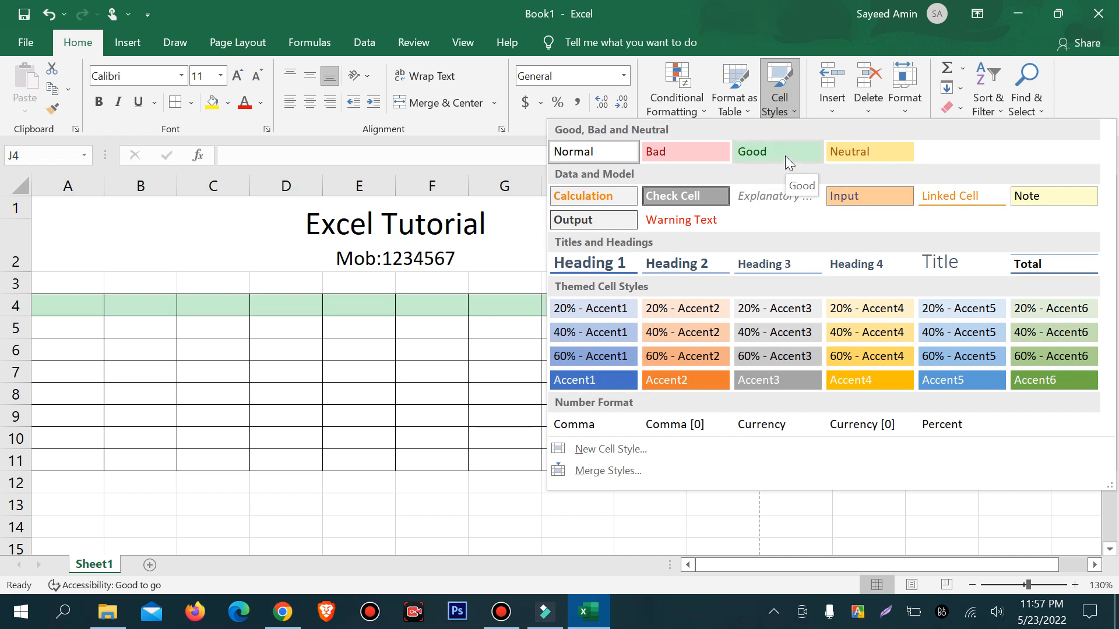
left_click(676, 378)
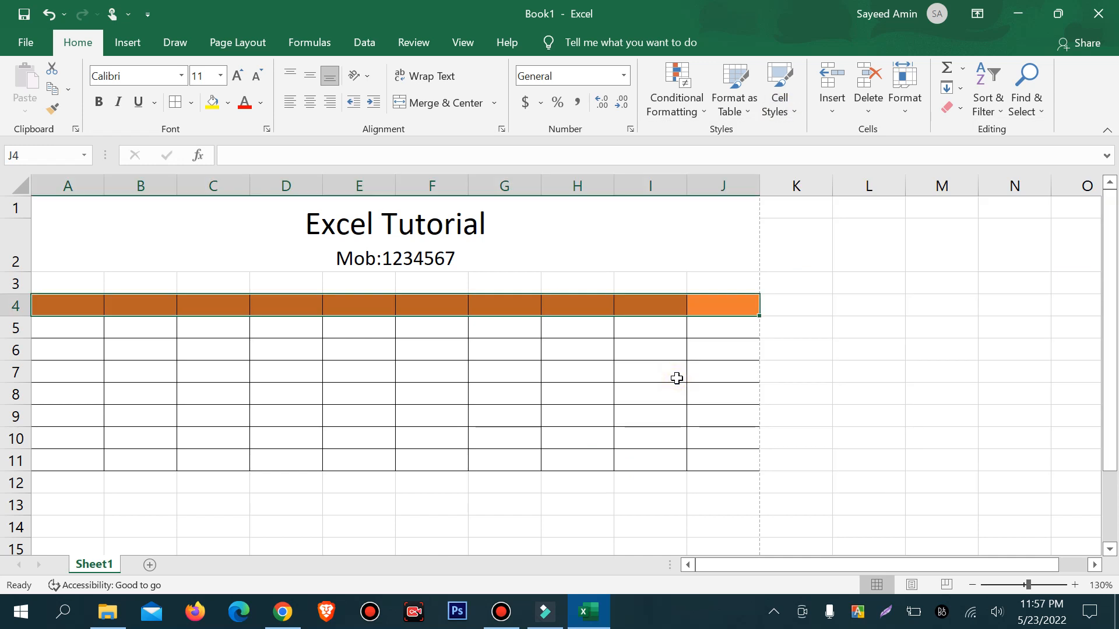
left_click(187, 345)
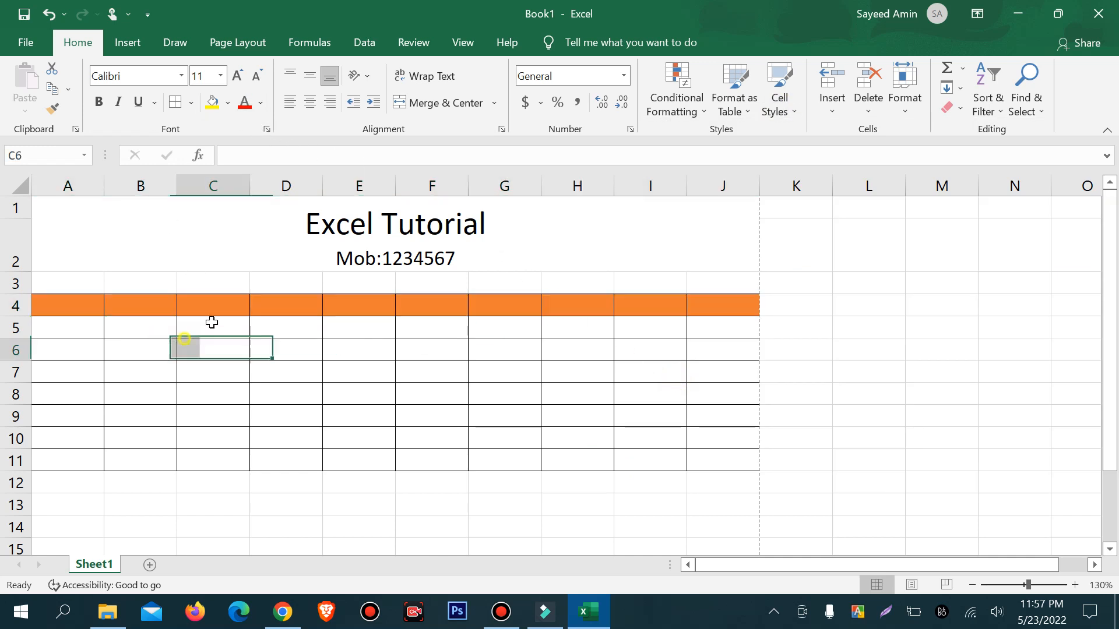
- Fill the first-column cells A5:A11 with a dark blue theme color
left_click_drag(92, 327, 88, 460)
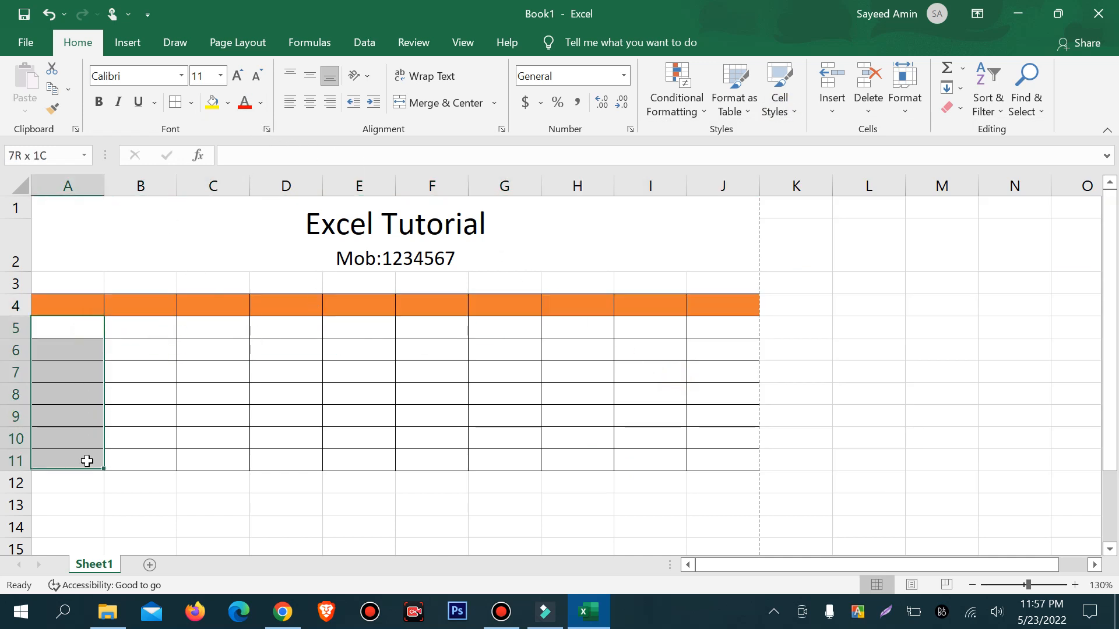
left_click(228, 103)
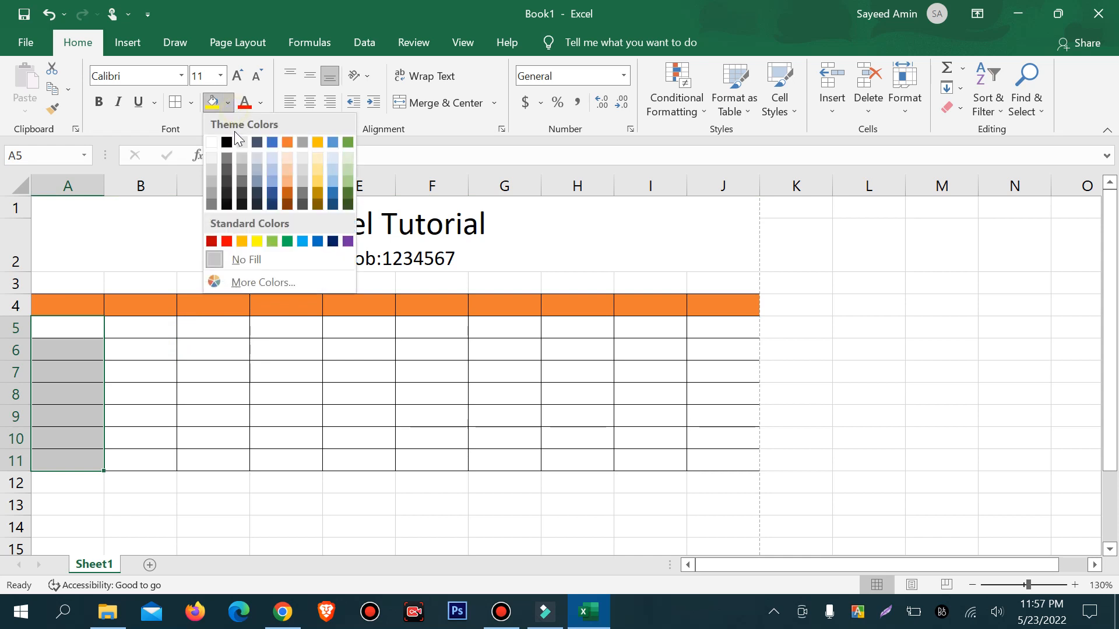
left_click(273, 193)
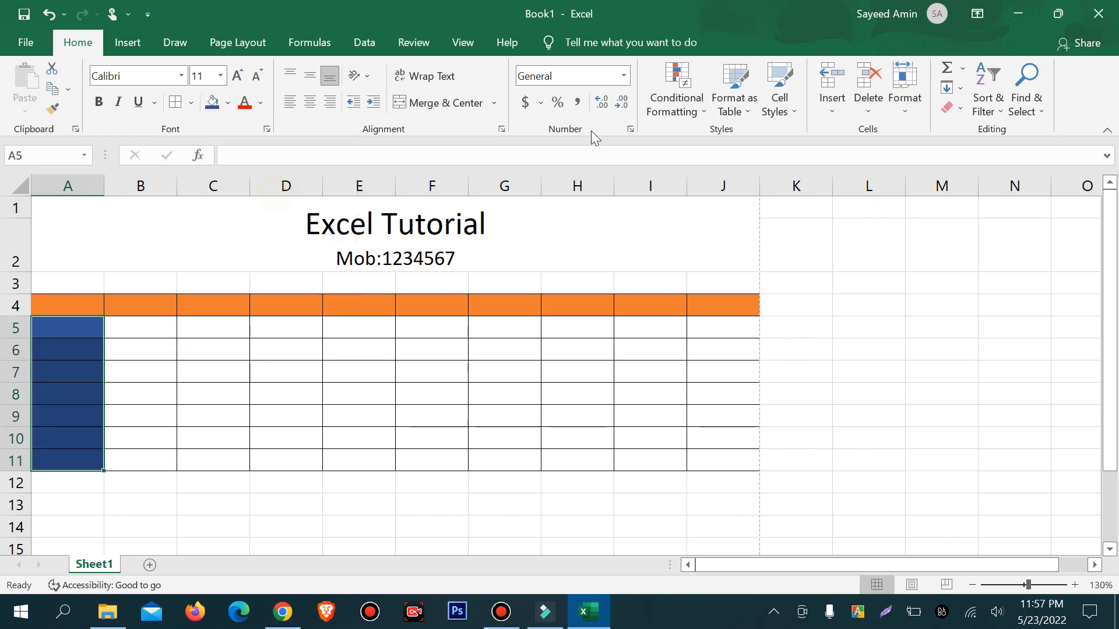
- Apply the green Accent6 cell style to the remaining grid cells B5:J11
left_click_drag(167, 327, 721, 459)
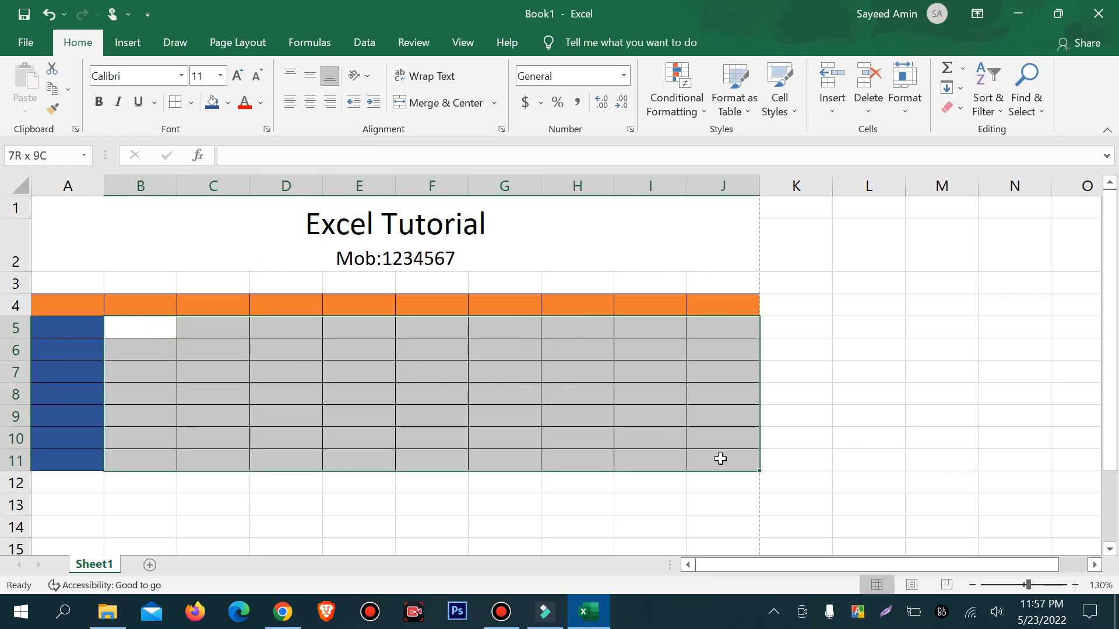
left_click(728, 117)
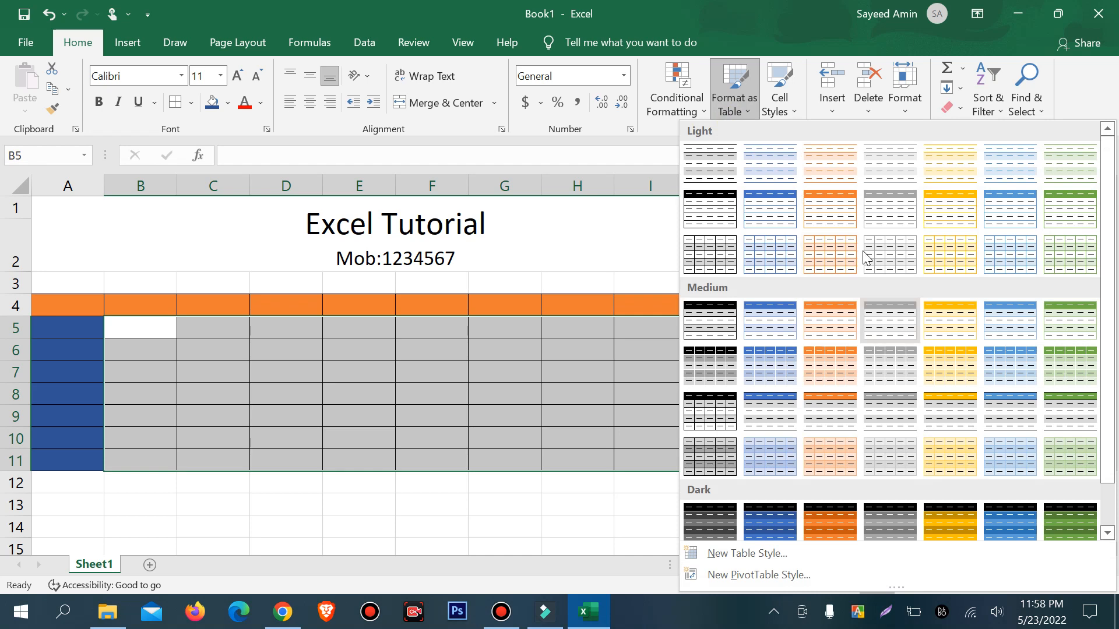
left_click(795, 109)
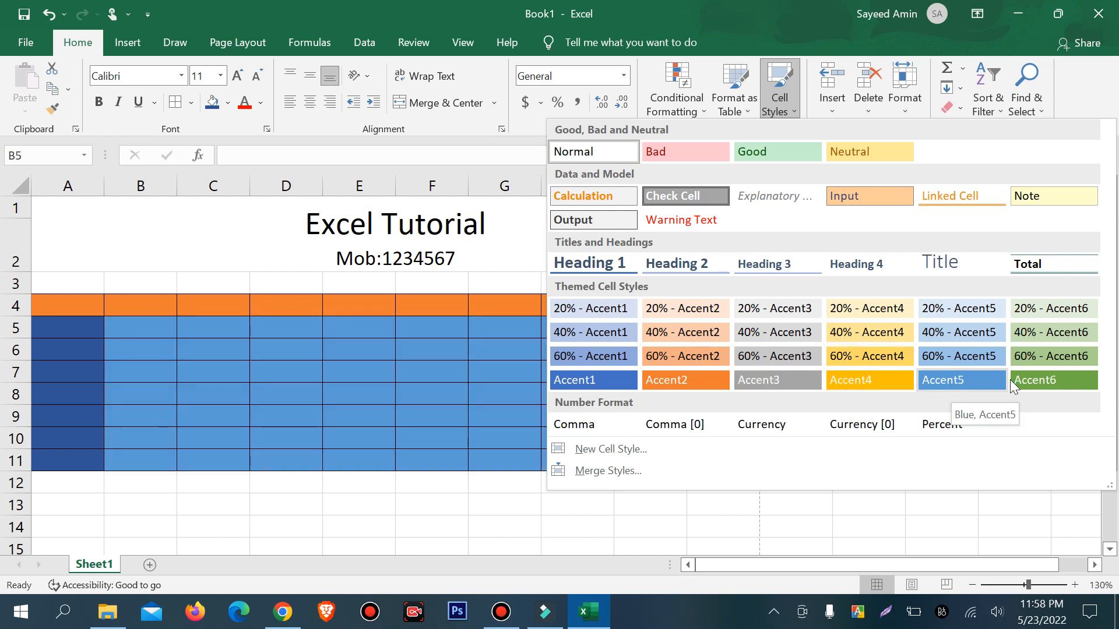
left_click(1070, 379)
left_click(486, 359)
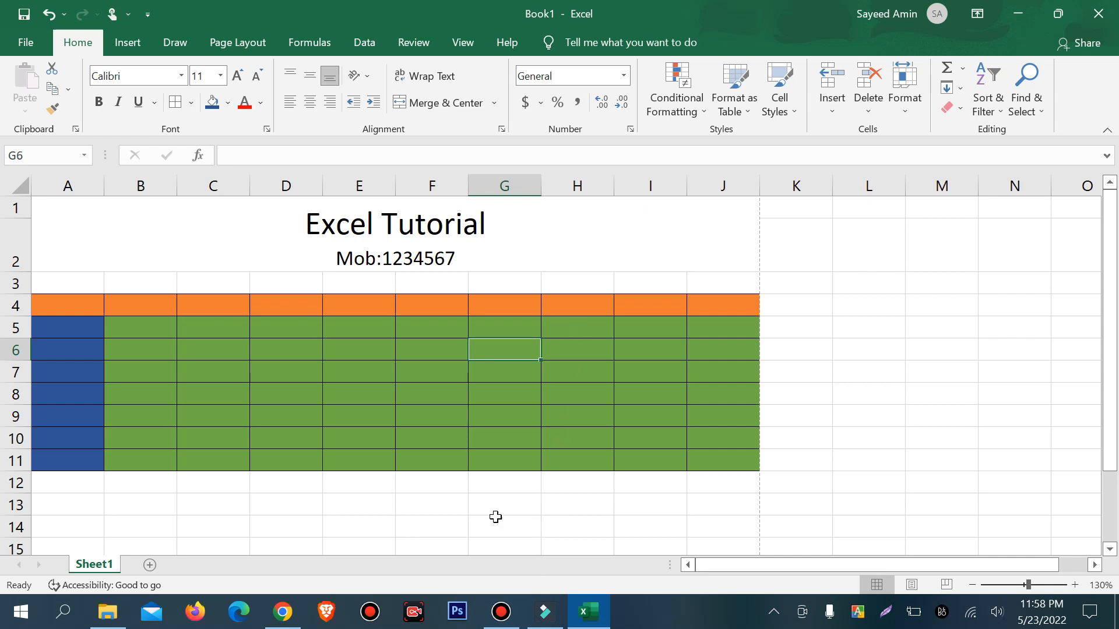
left_click(501, 611)
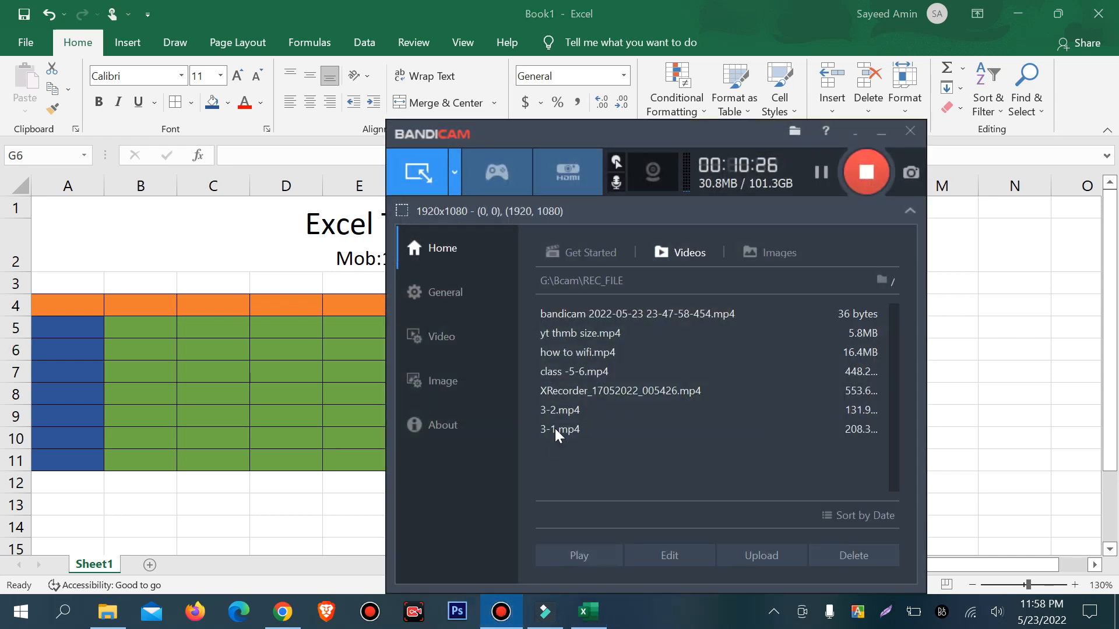